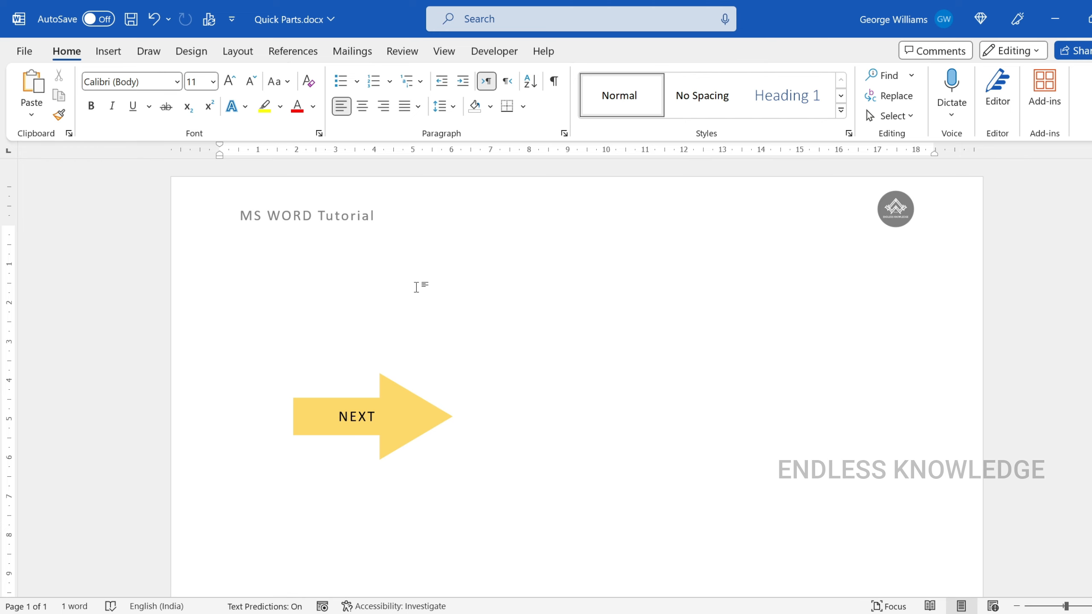
- Look through the Quick Parts options and the built-in cover page designs
click(108, 52)
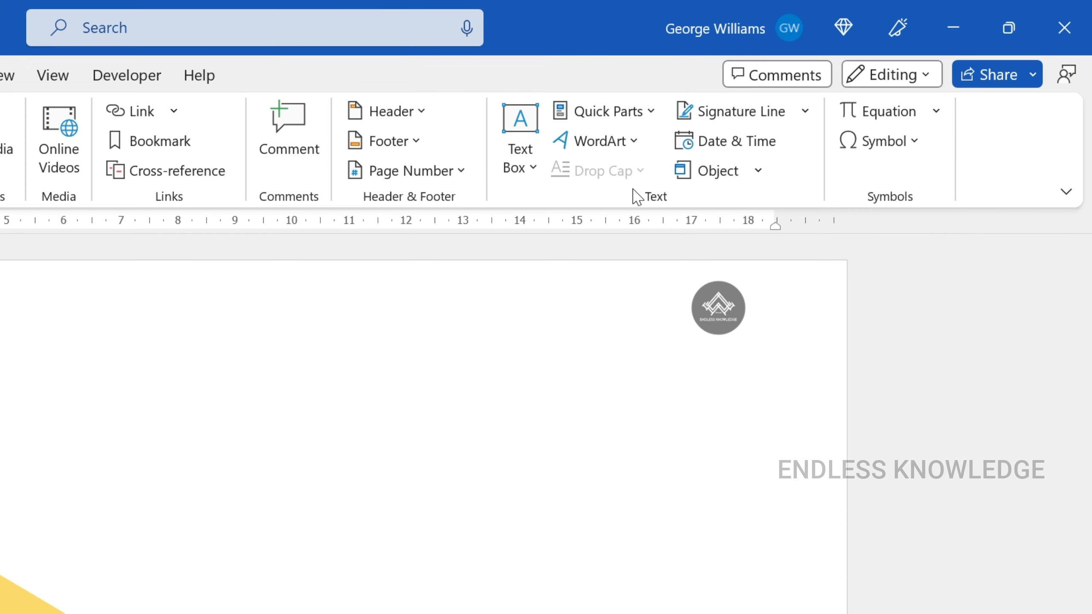
click(651, 113)
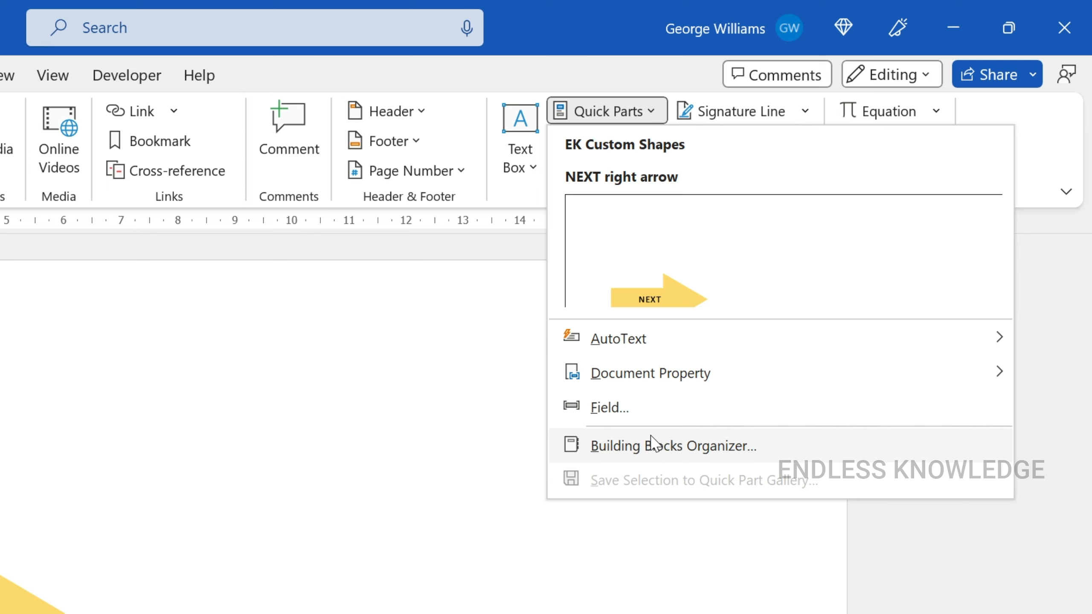
click(194, 438)
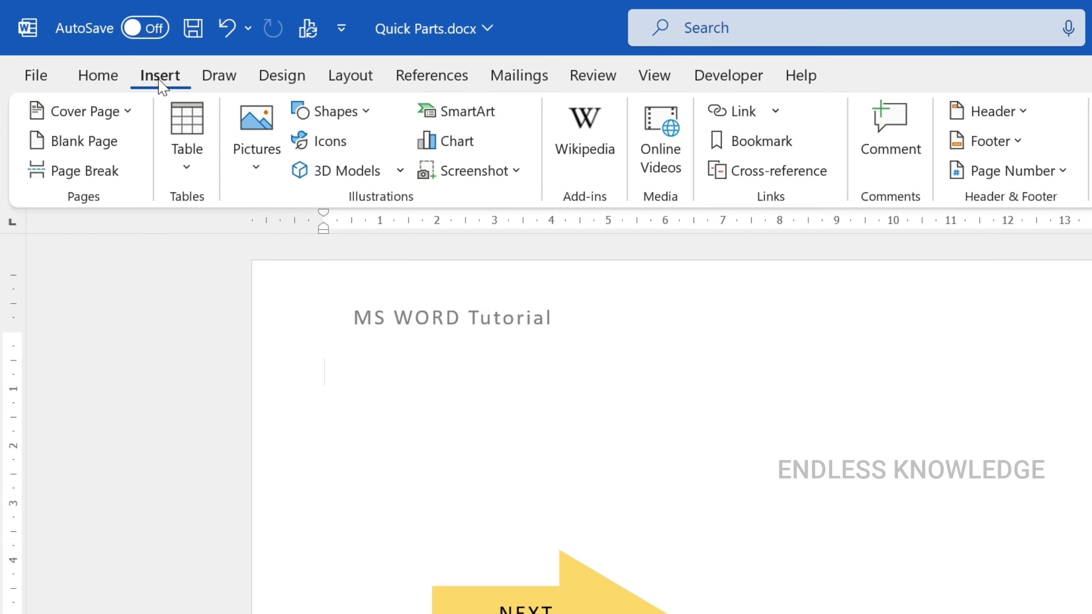
click(128, 113)
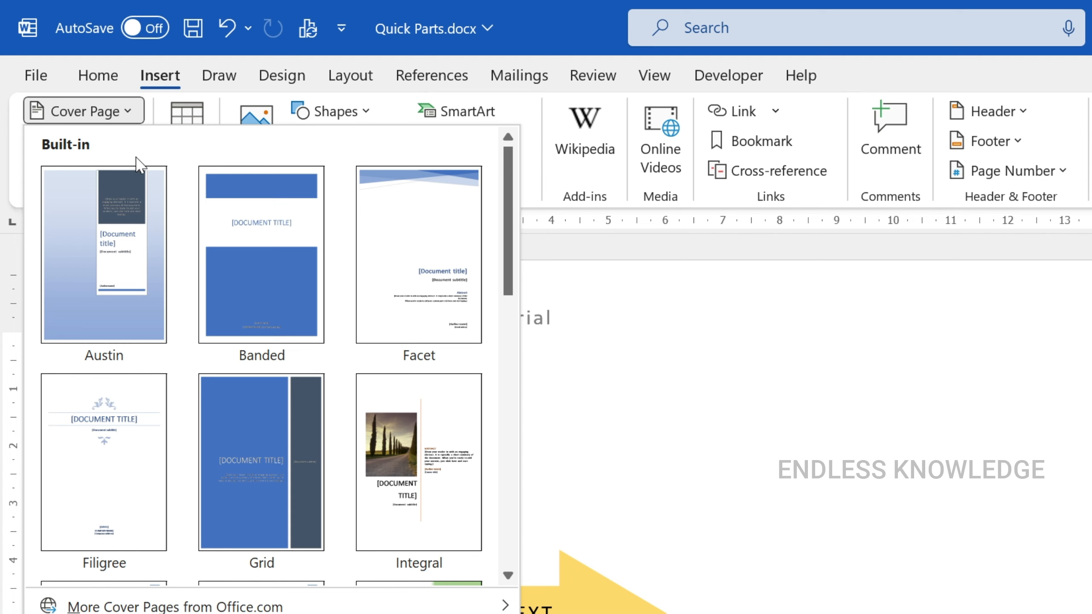
scroll(142, 181, down, 5)
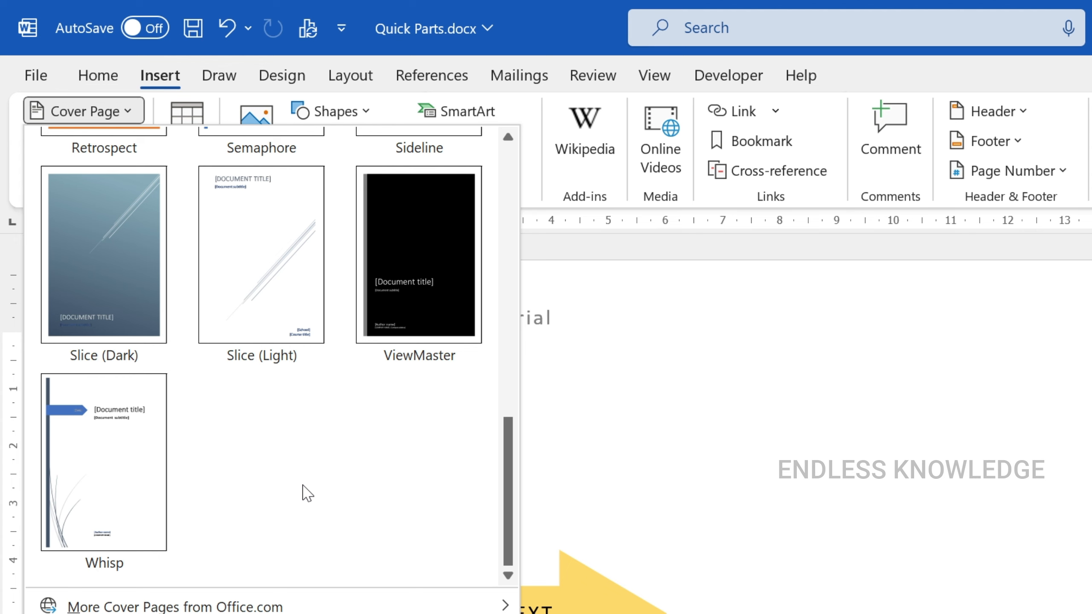
scroll(301, 484, up, 5)
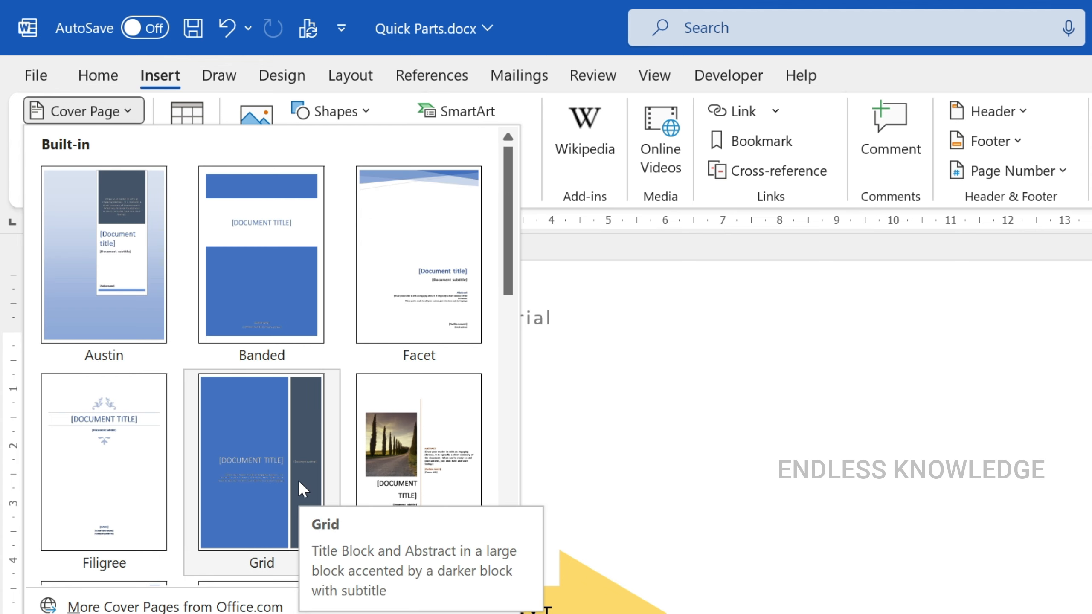
key(Escape)
- Look through the built-in header designs and the text box gallery
click(1001, 111)
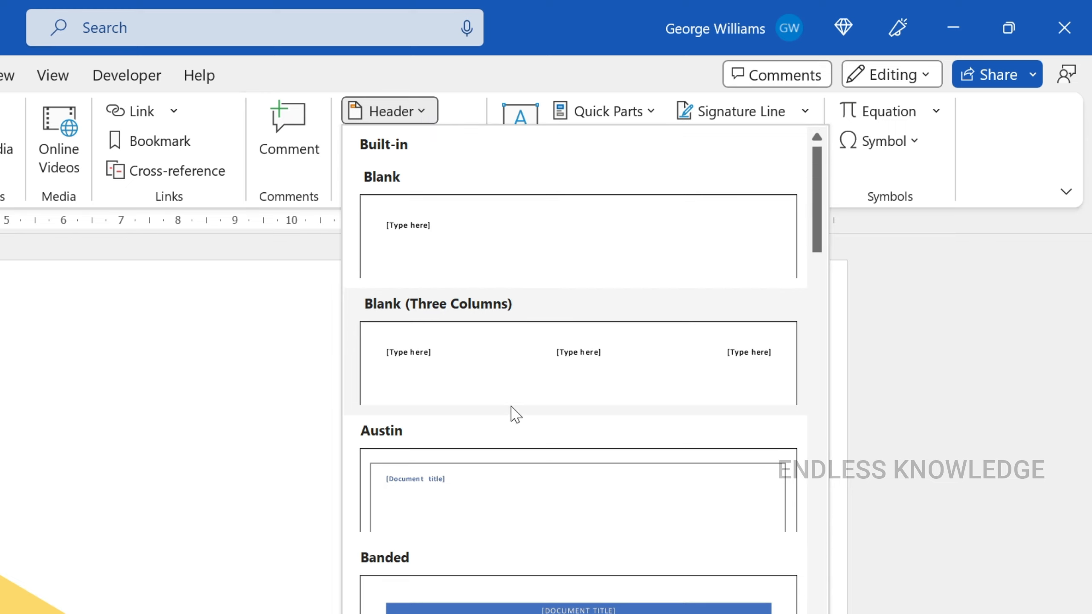
click(551, 75)
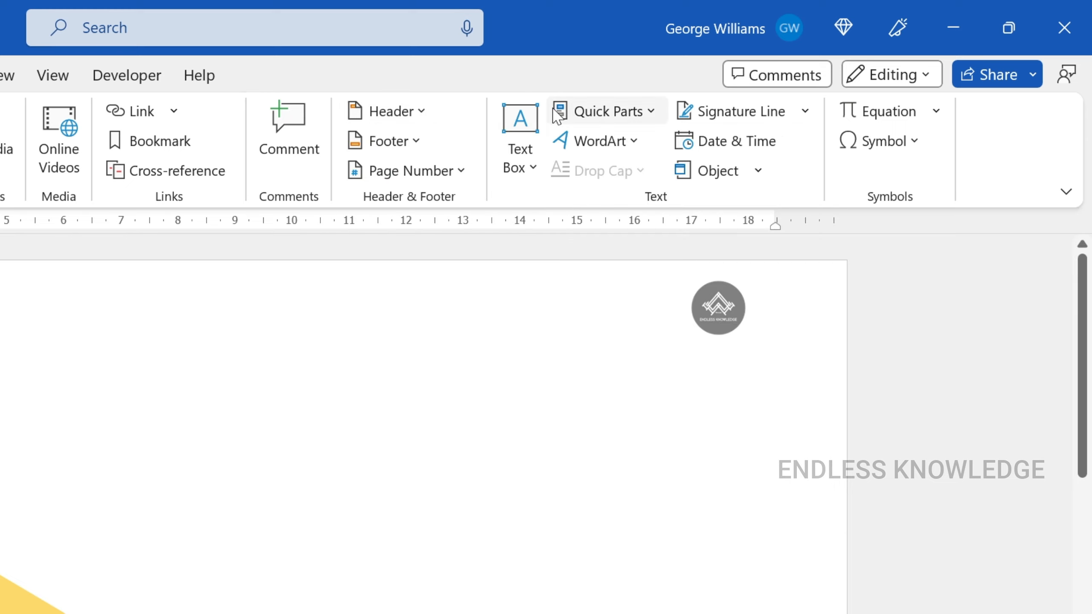
click(533, 170)
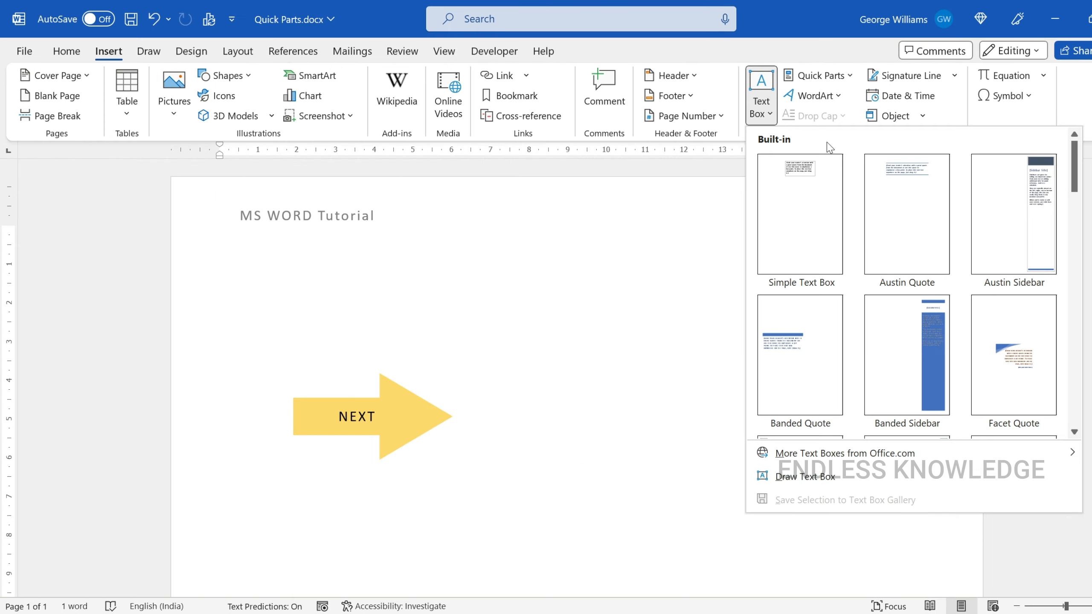
scroll(851, 147, down, 10)
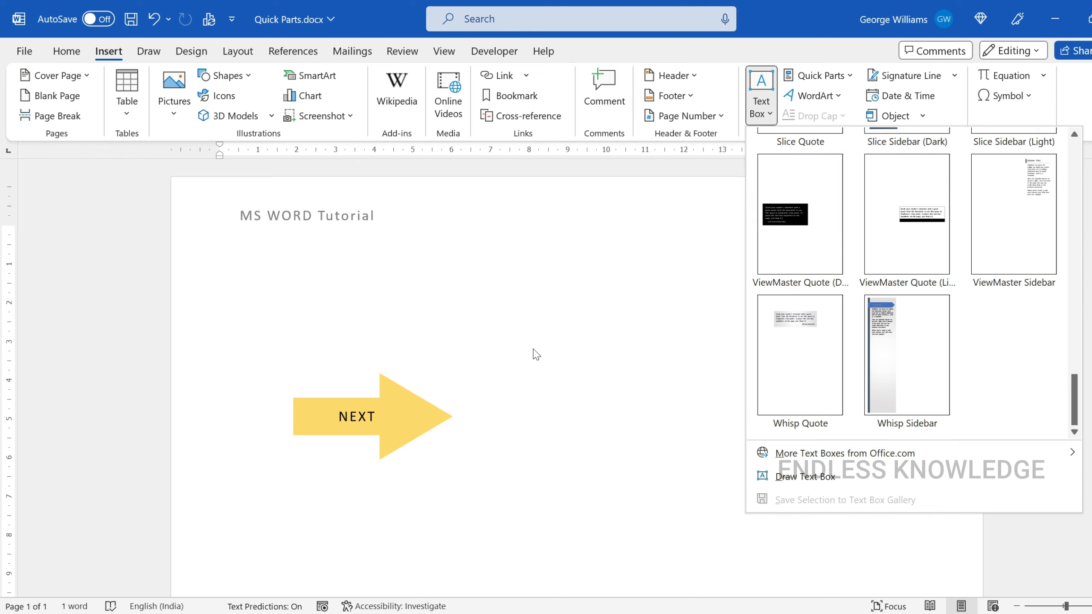
click(476, 312)
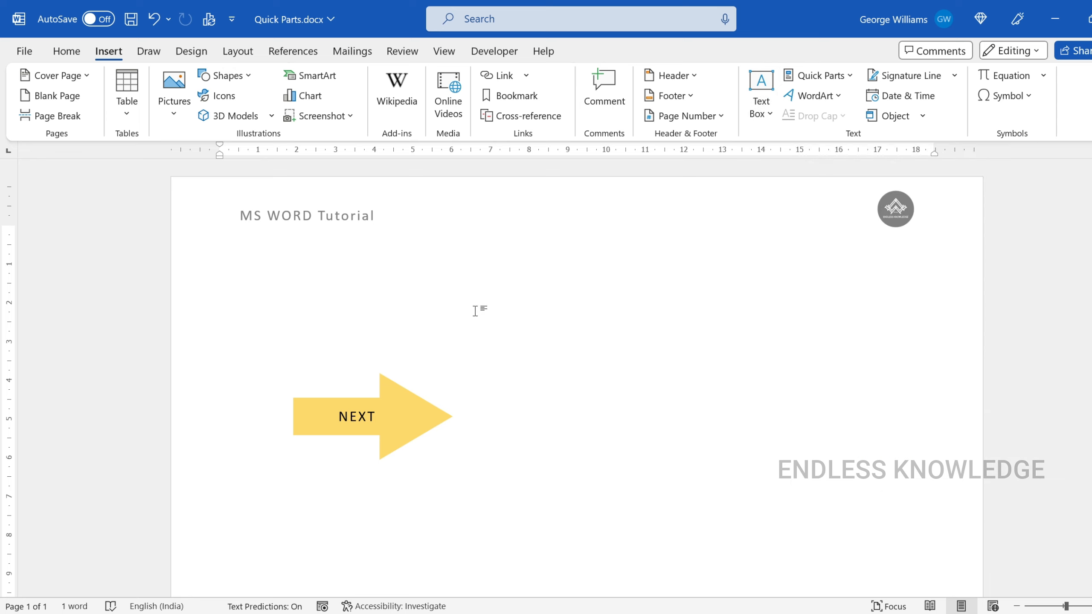
- Open the page header for editing and select its whole content, including the MS WORD Tutorial text box and the logo
double_click(516, 199)
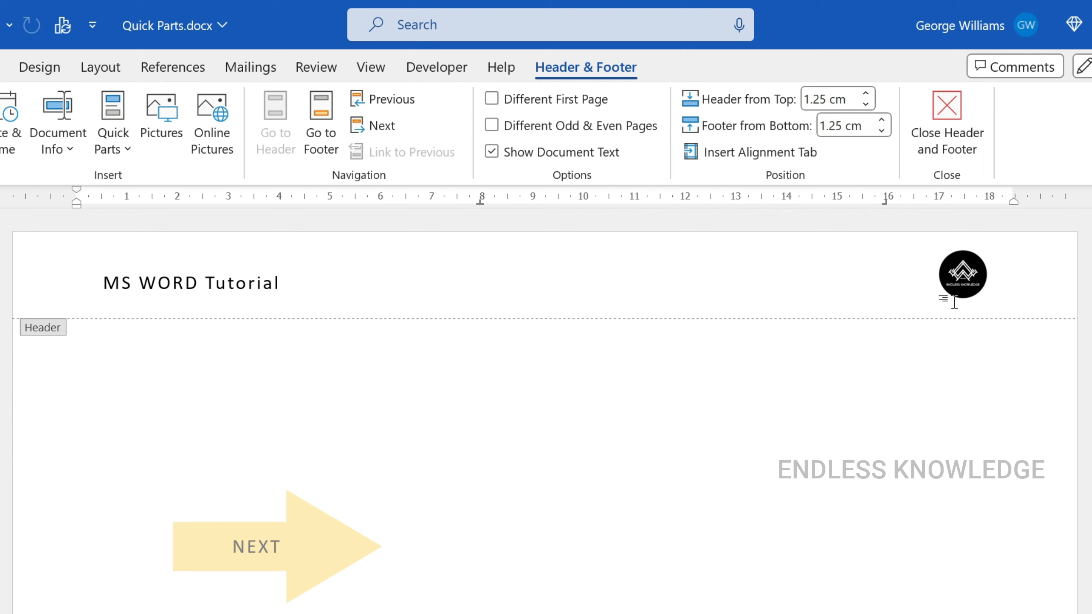
click(965, 275)
click(269, 299)
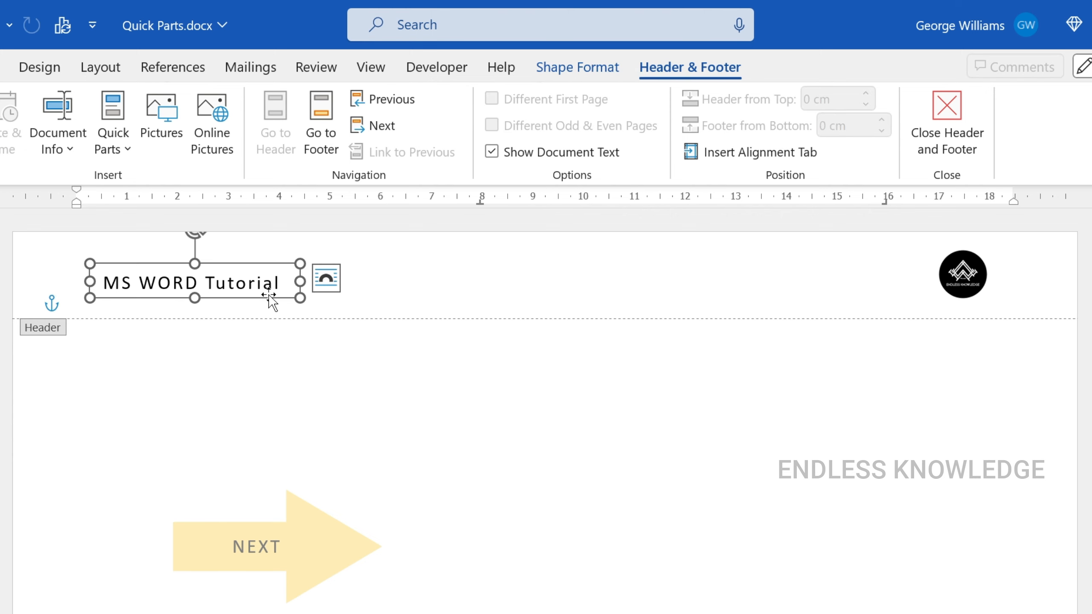
click(57, 282)
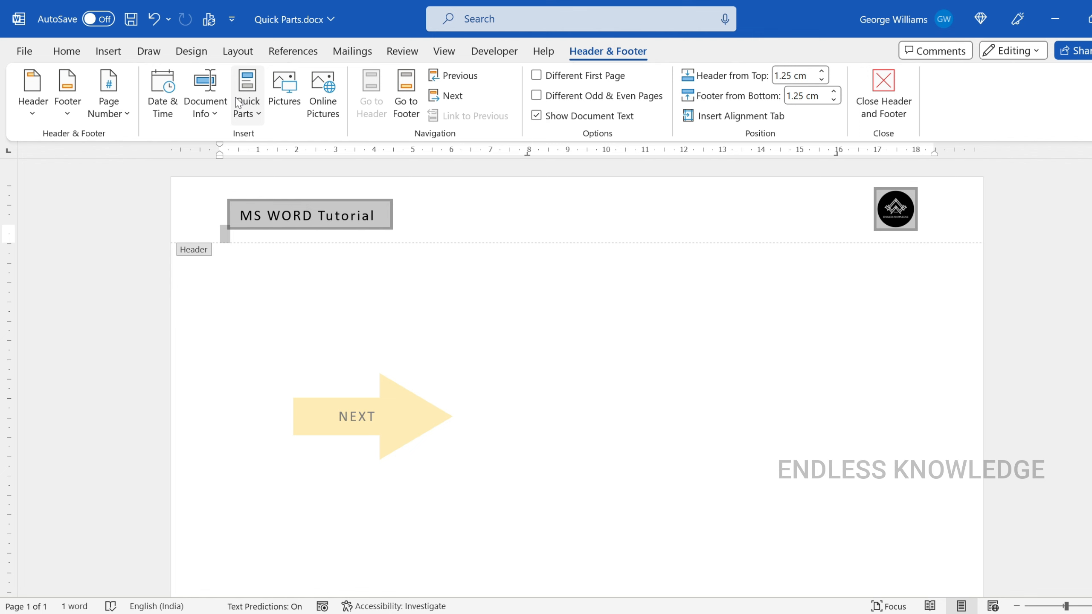
- Start saving the selected header content to the Quick Part Gallery as a building block named "EK word Head"
click(109, 51)
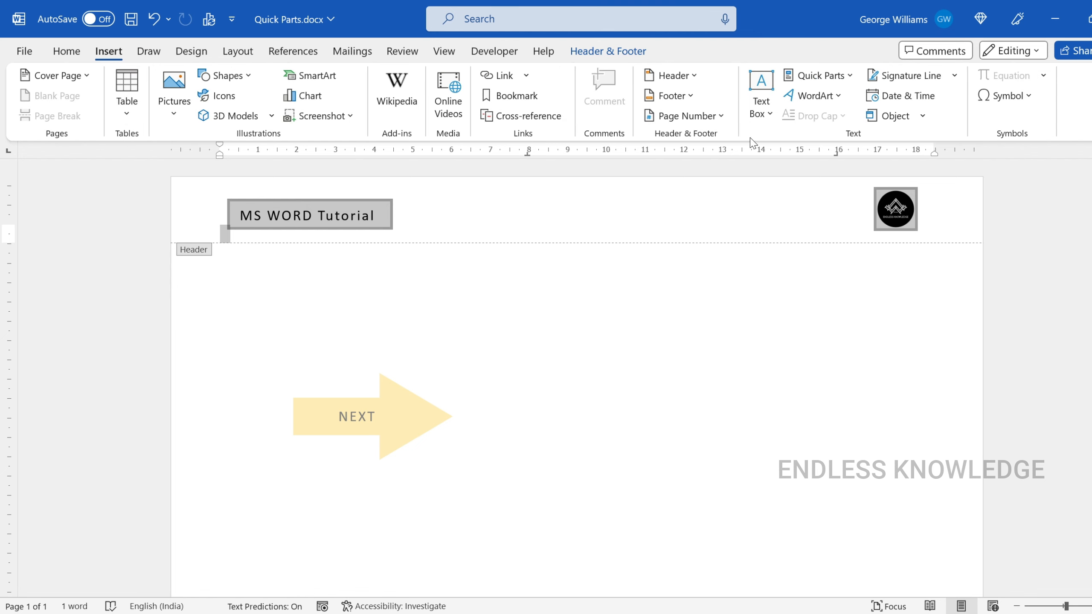
click(851, 77)
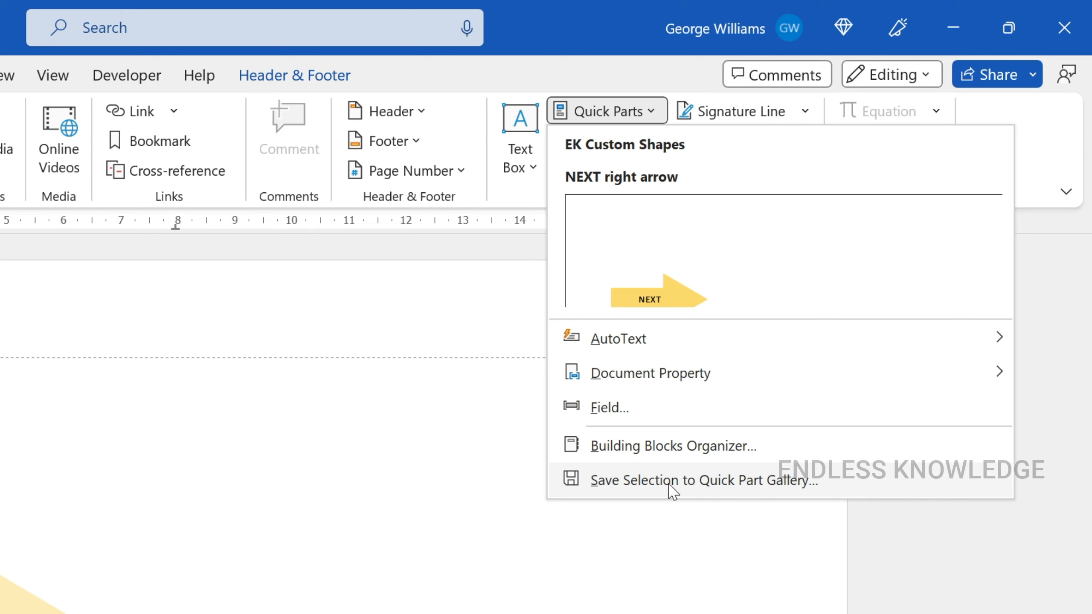
click(671, 480)
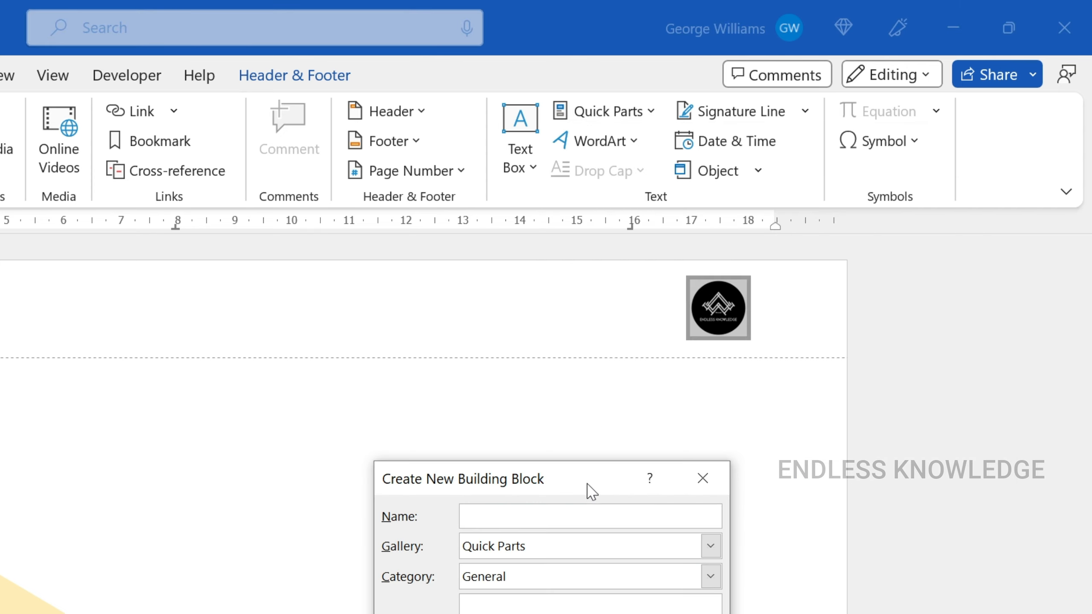
drag(585, 491, 255, 426)
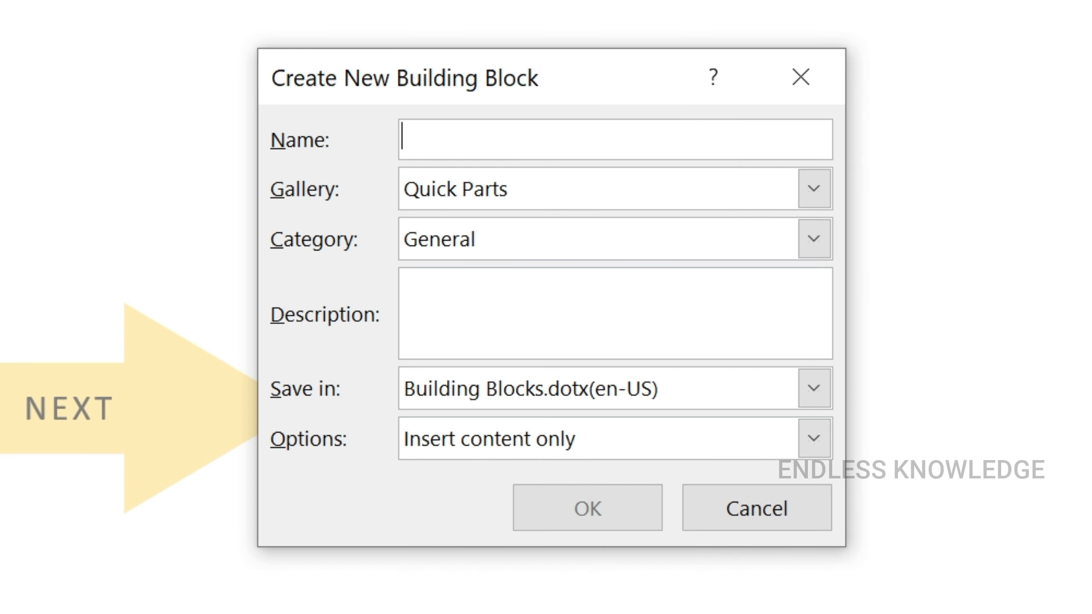
text(EK word Head)
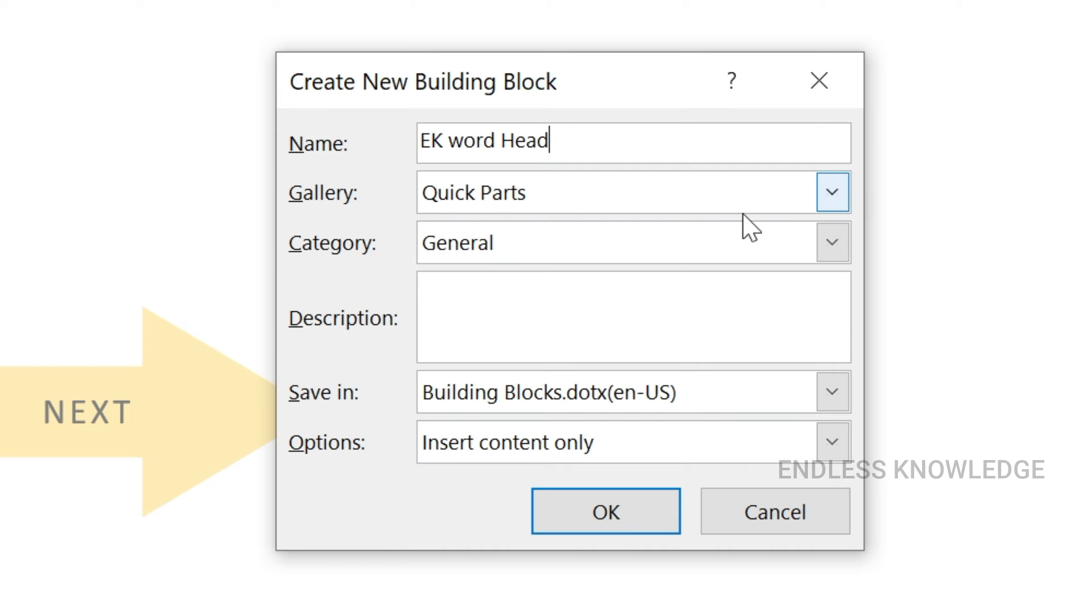
- Assign the building block to the Headers gallery and to a new category named "EK Quick Parts"
click(833, 192)
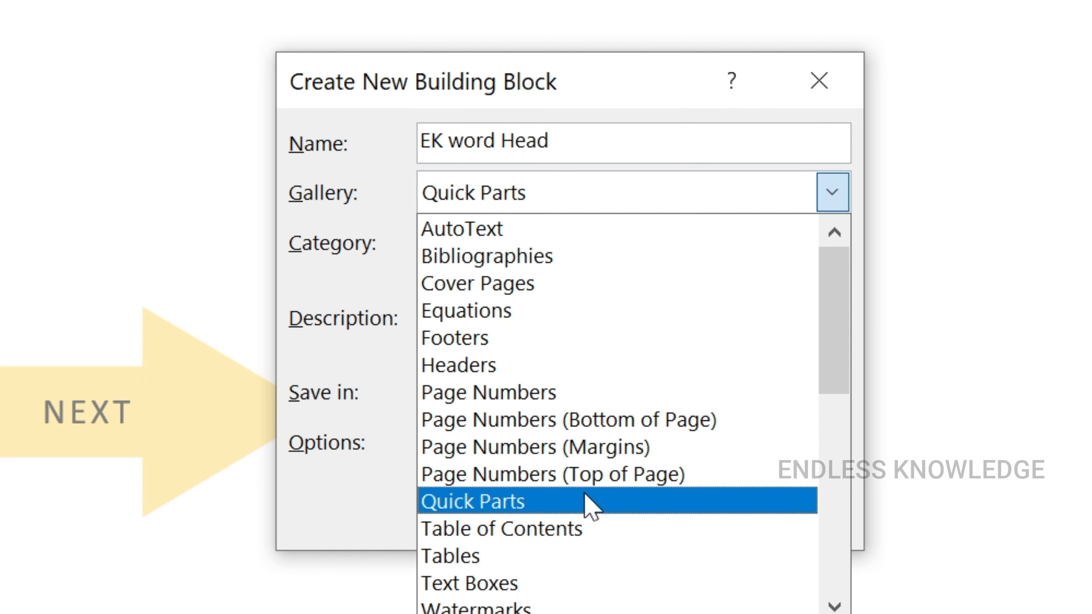
drag(837, 309, 821, 228)
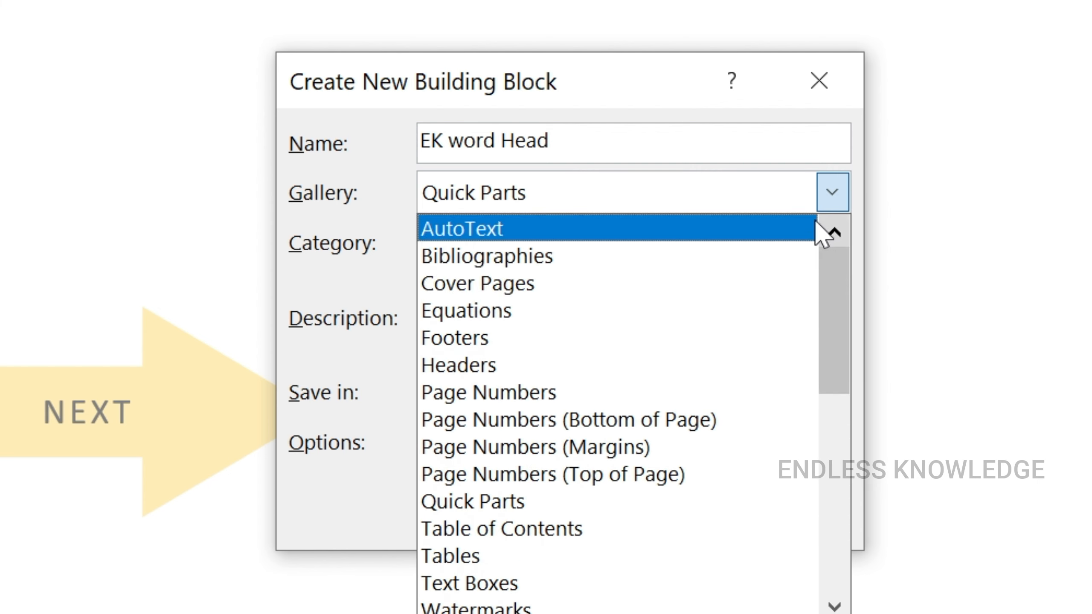
click(541, 364)
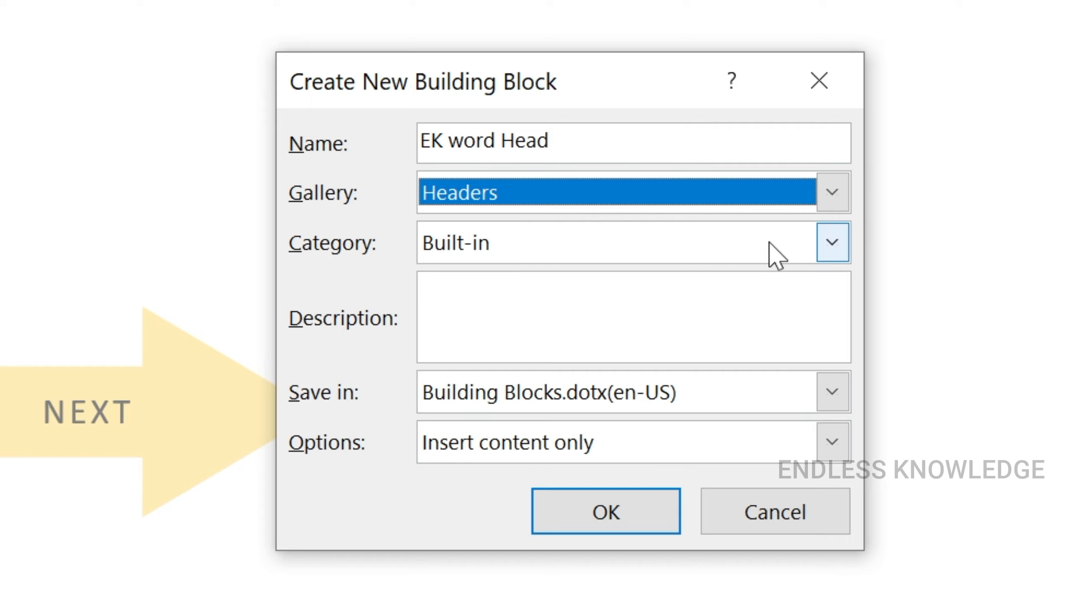
click(832, 243)
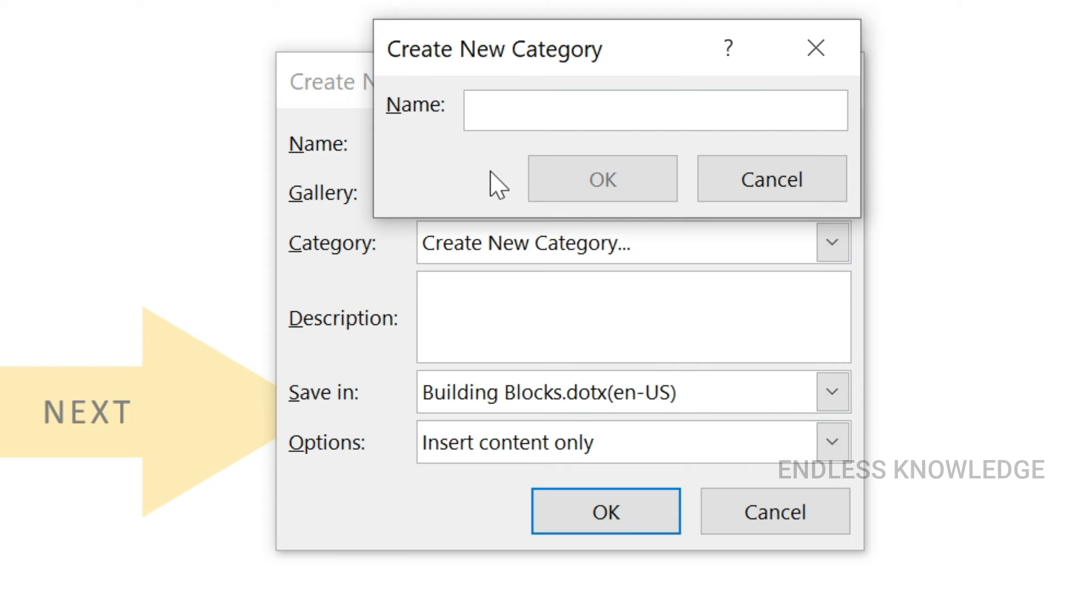
text(EK Quick Parts)
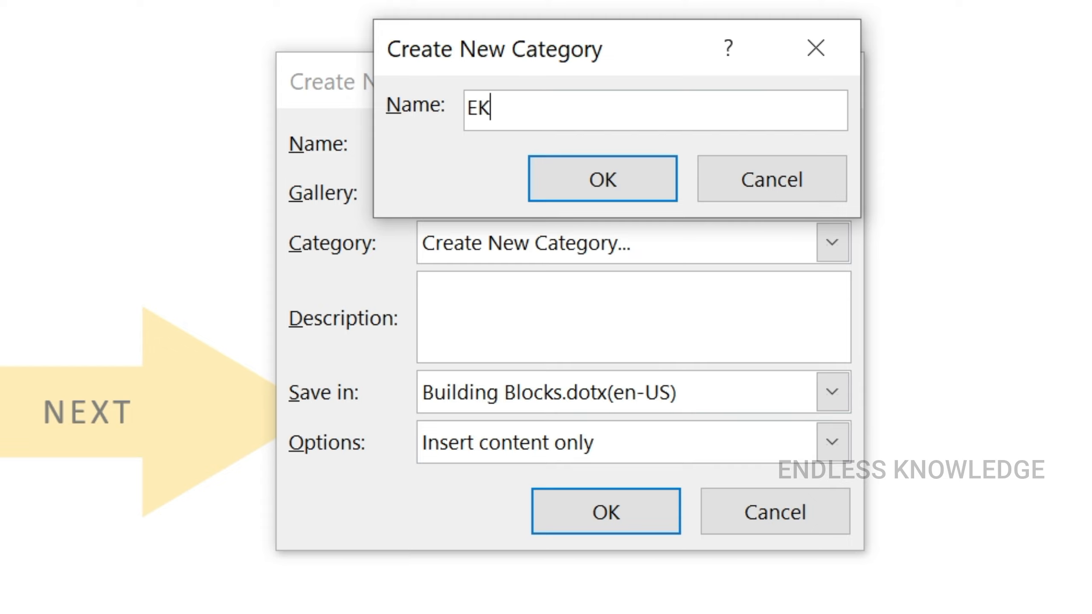
click(566, 188)
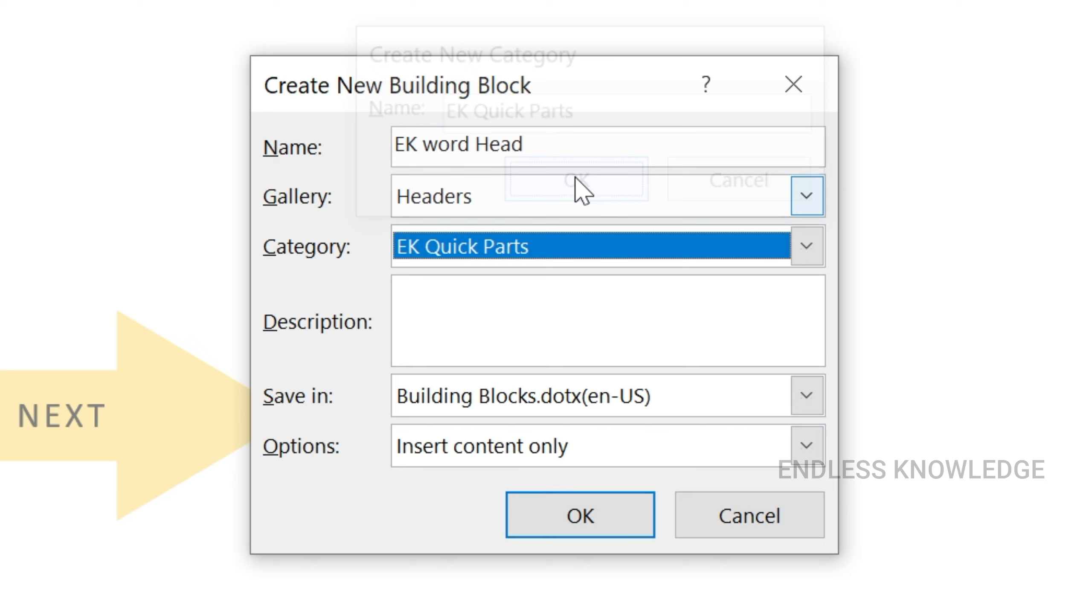
- Describe the block as "MS Word Tutorial text with Endless knowledge Logo." and save it in Normal.dotm with the Insert content only option
click(545, 304)
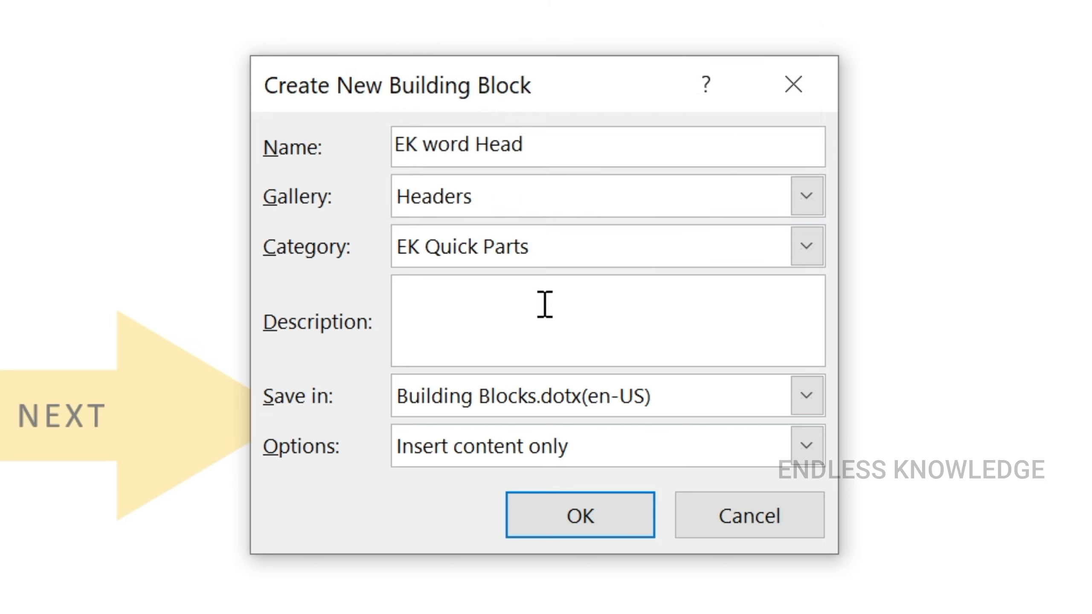
text(MS Word Tutorial text with Endless knowledge Logo.)
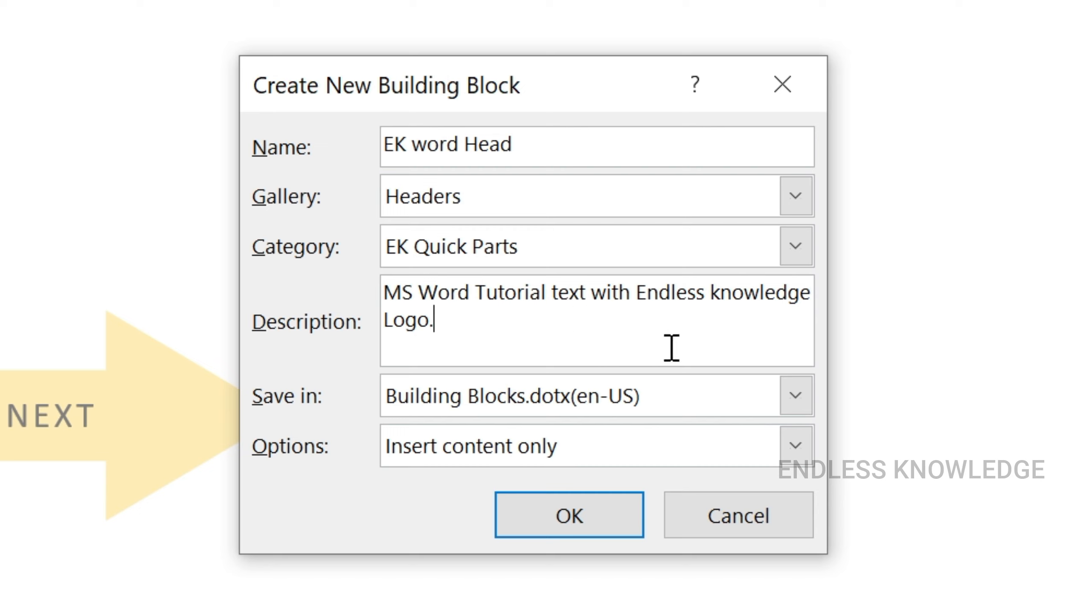
click(797, 396)
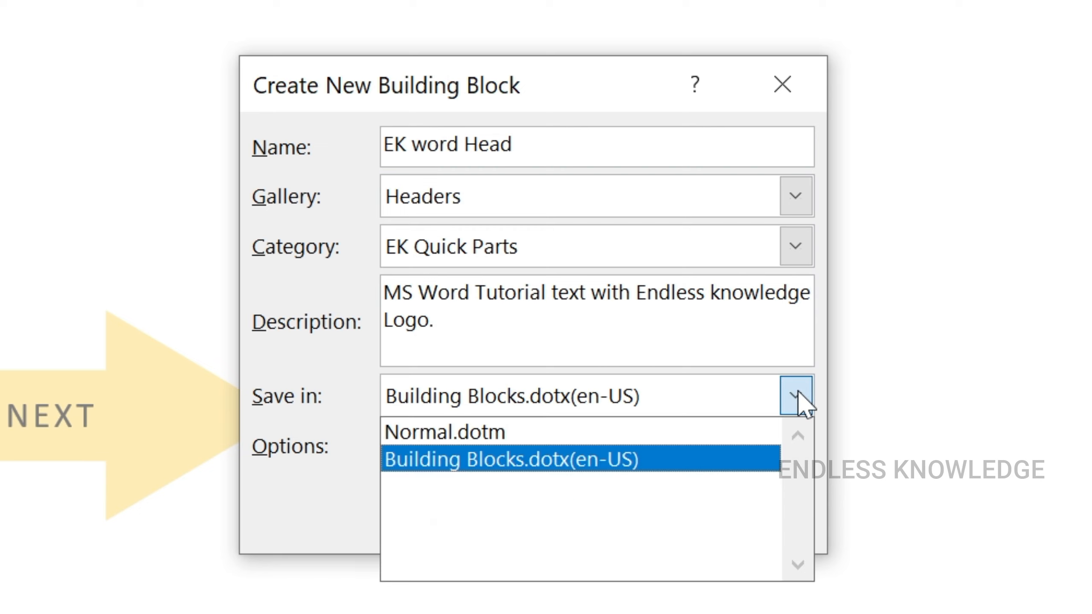
click(670, 432)
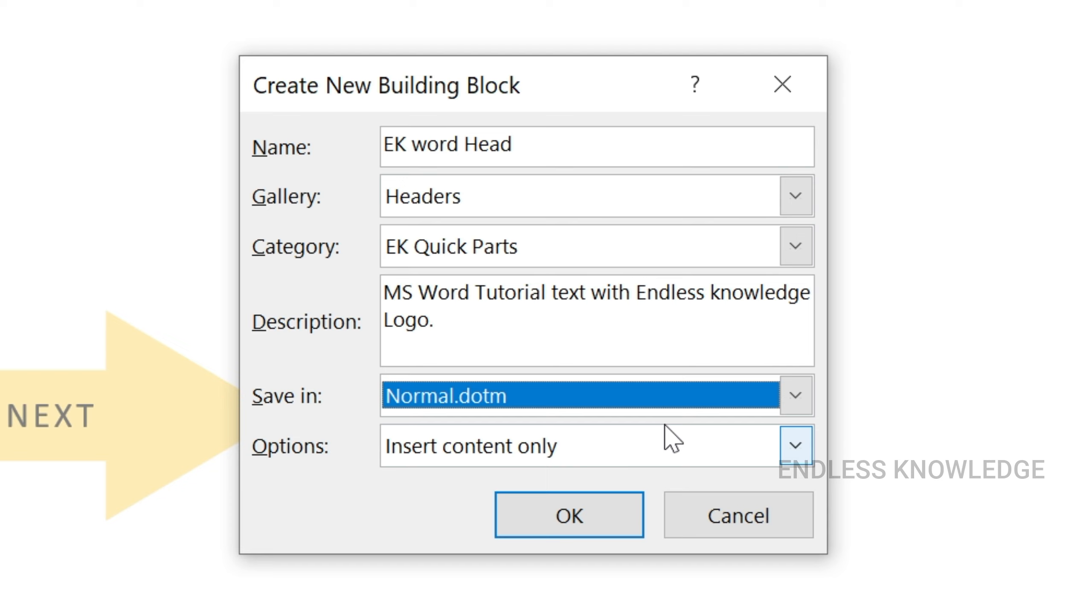
click(795, 446)
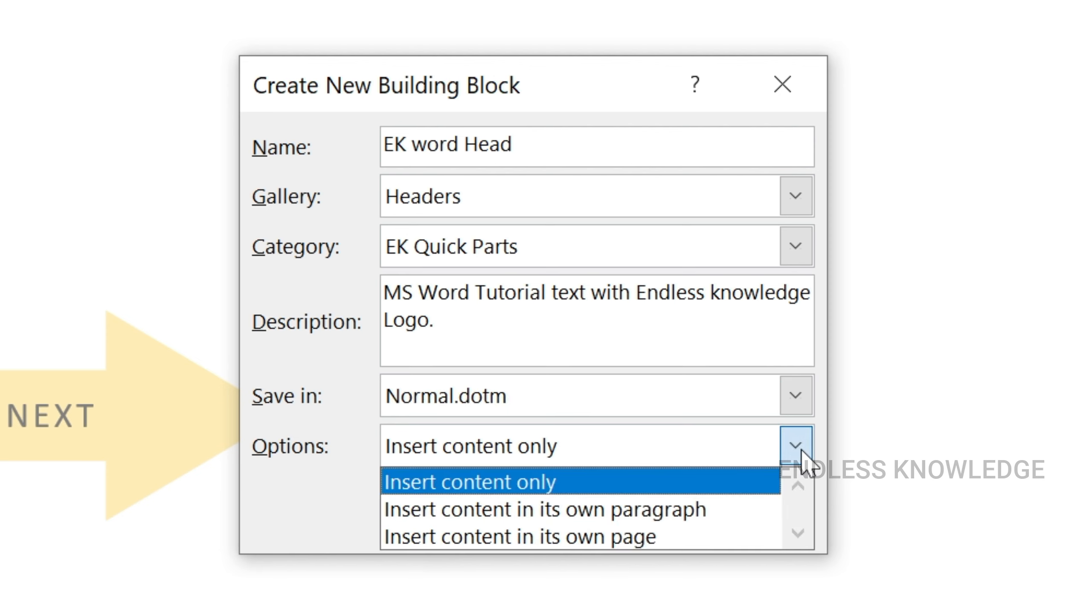
click(730, 481)
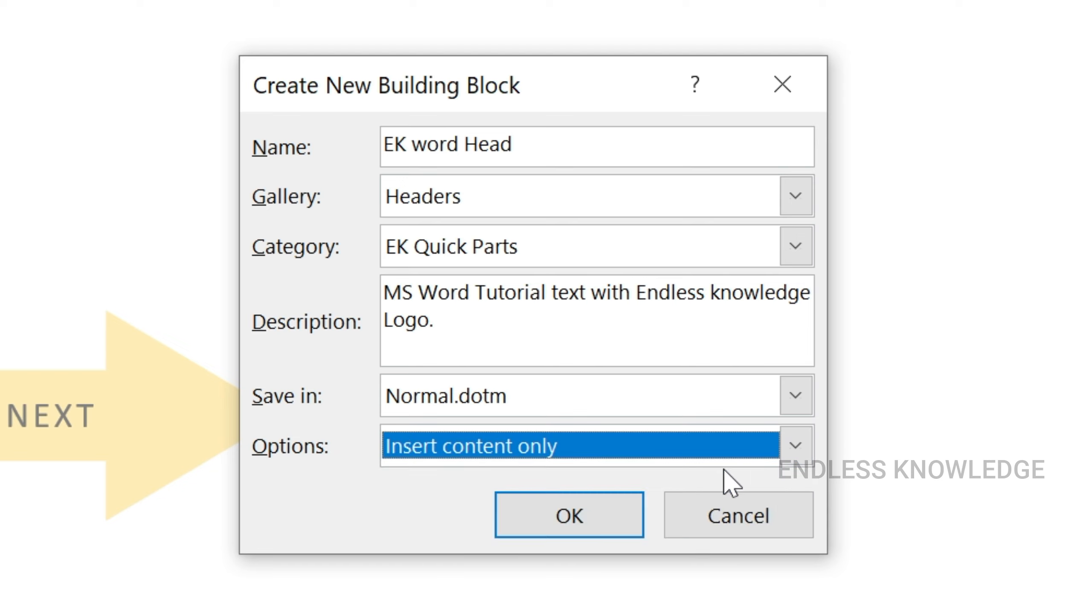
click(623, 516)
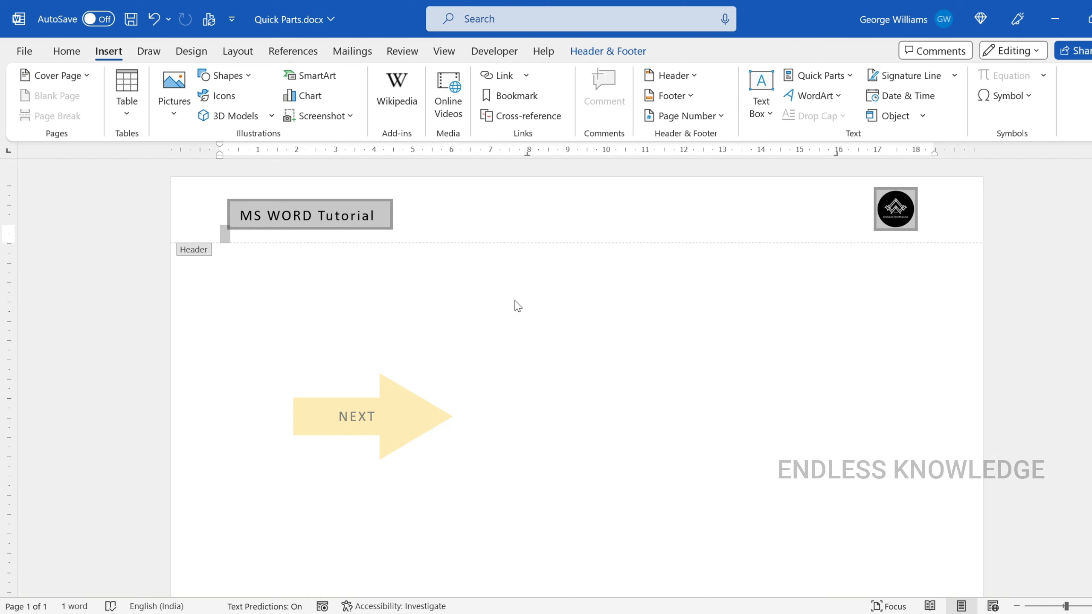
- Create a new blank document and insert the EK word Head header from the EK Quick Parts category into its page header
key(ctrl+n)
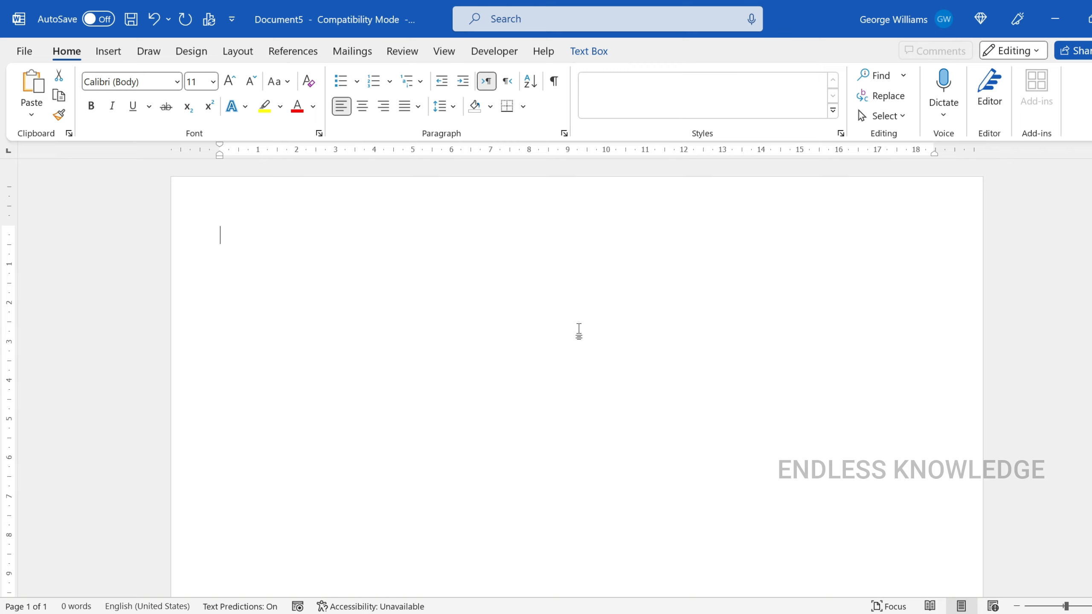
double_click(406, 205)
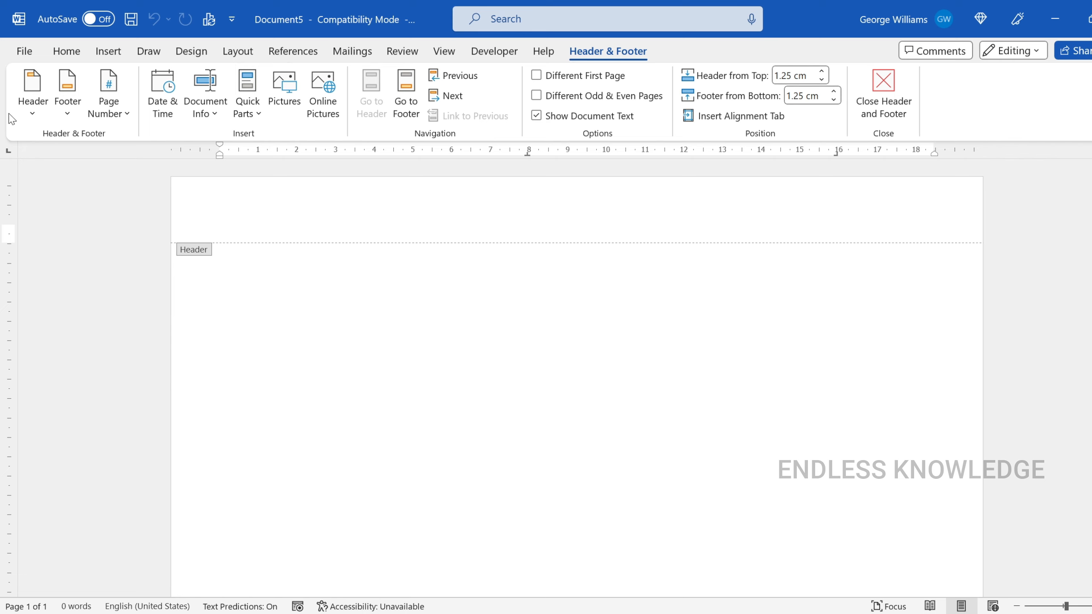
click(32, 113)
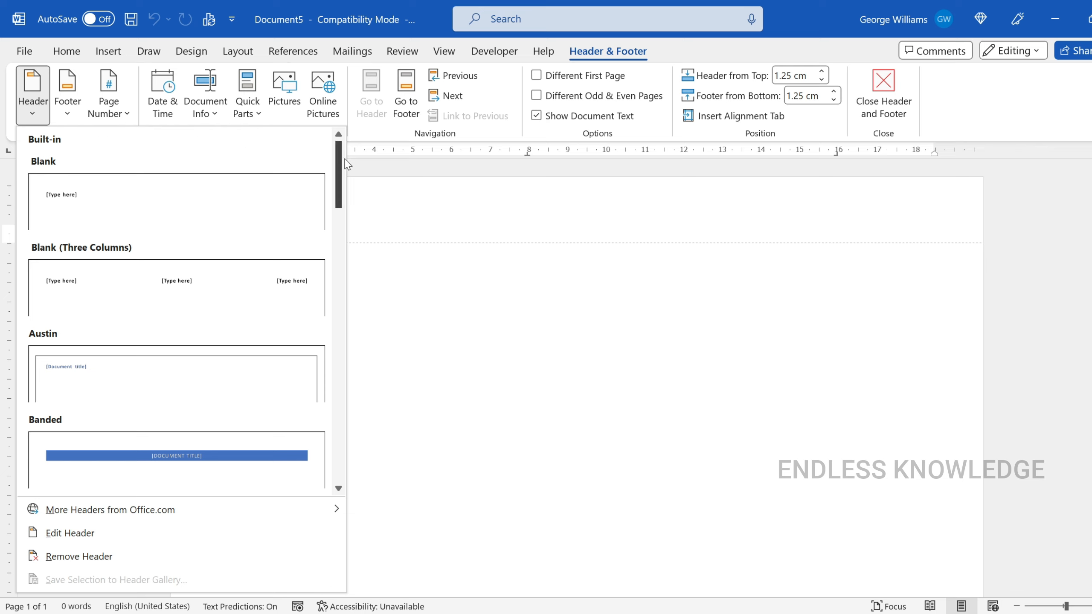
drag(338, 173, 338, 466)
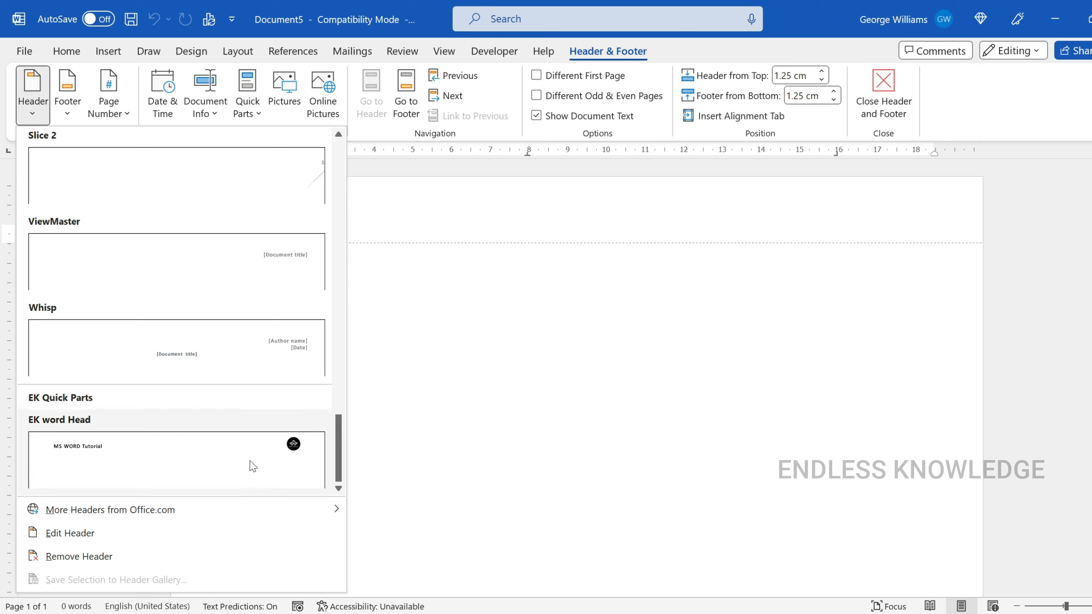
click(226, 460)
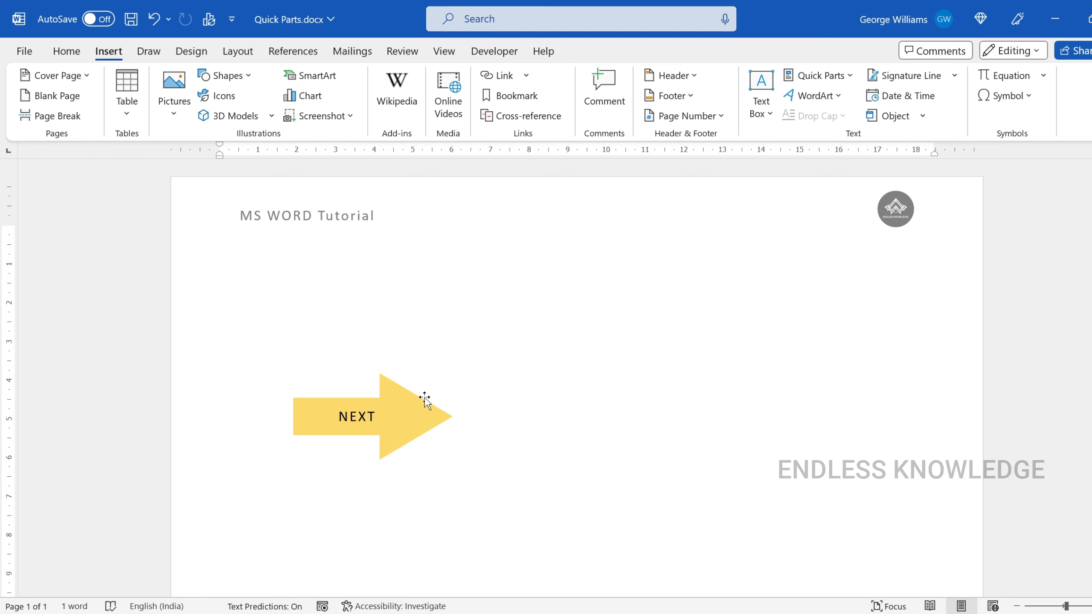
- Start saving the yellow NEXT arrow in Quick Parts.docx to the Quick Part Gallery as a building block named "NEXT right arrow"
click(410, 393)
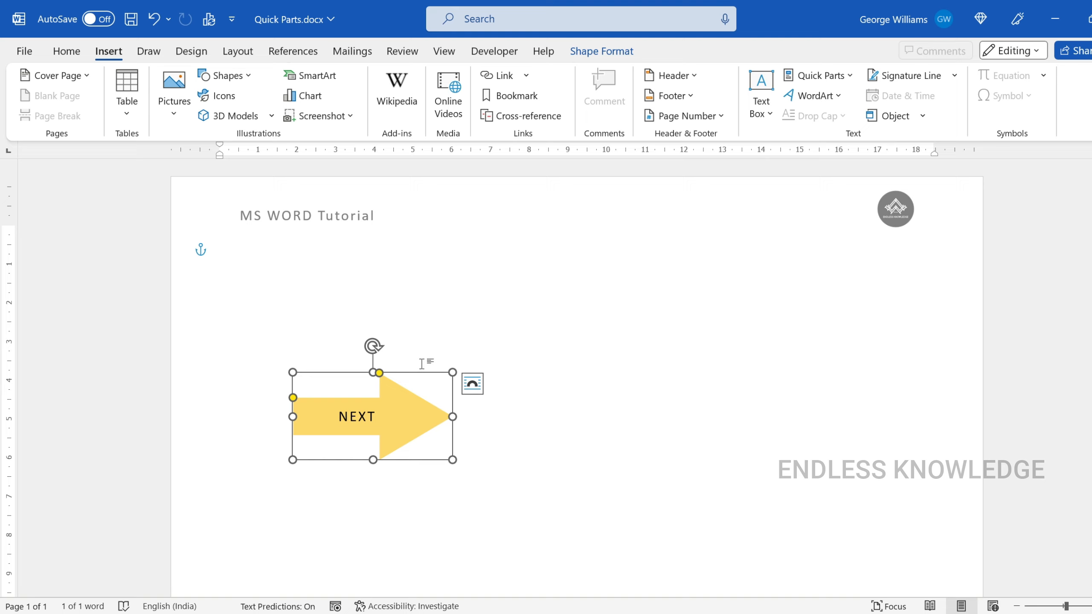
click(828, 76)
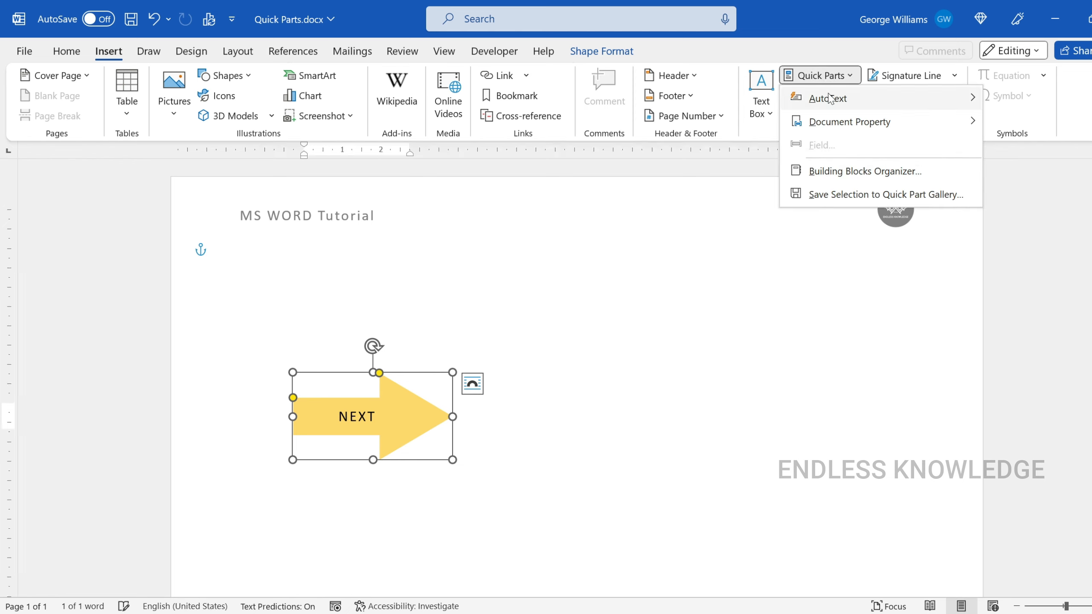
click(840, 196)
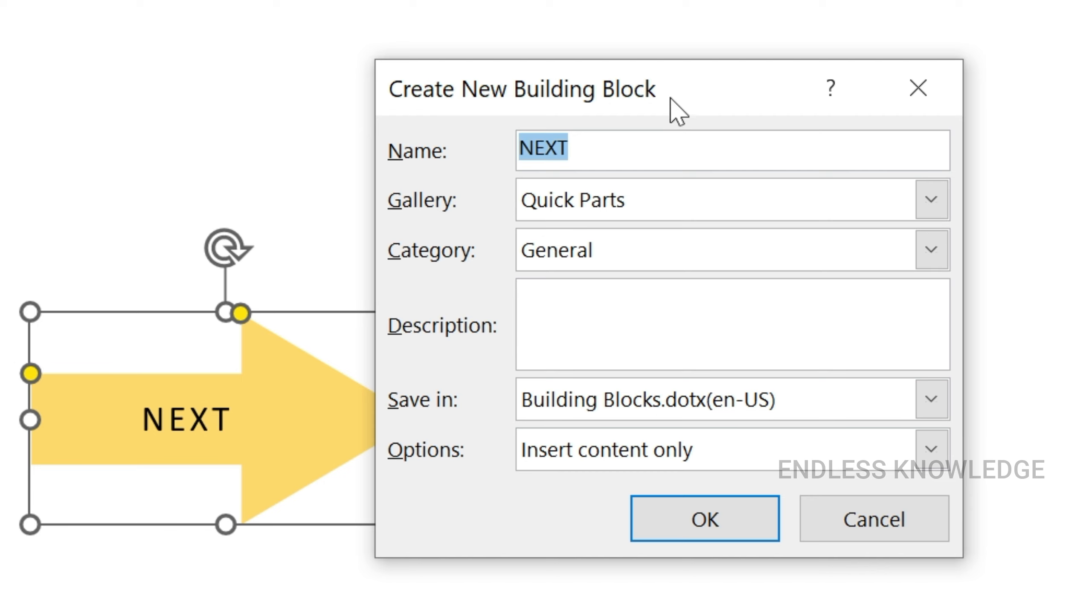
drag(670, 110, 765, 110)
click(758, 144)
text(ri)
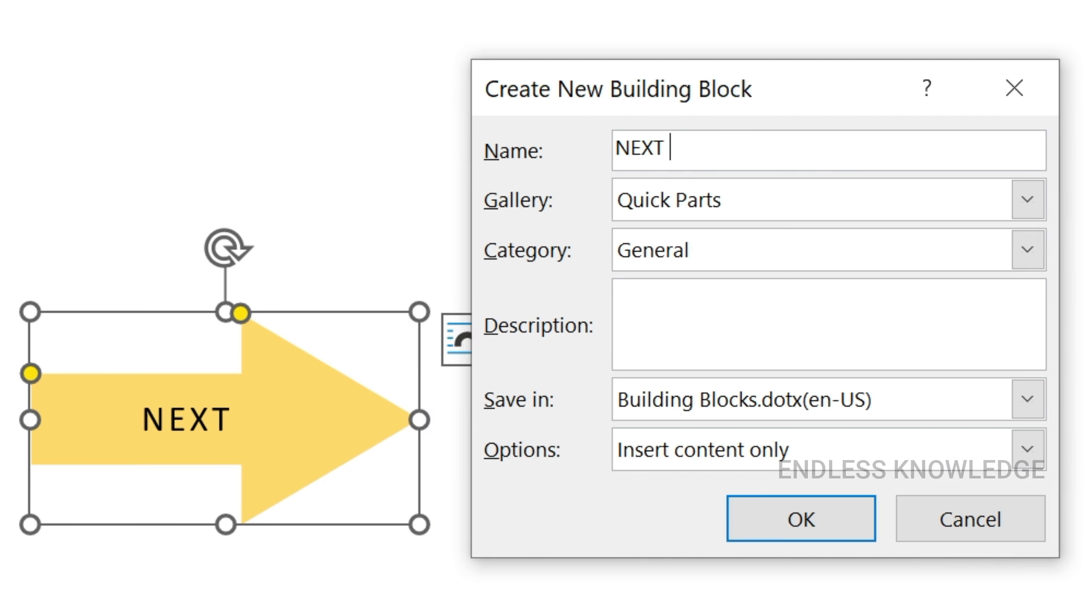
text(ght arrow)
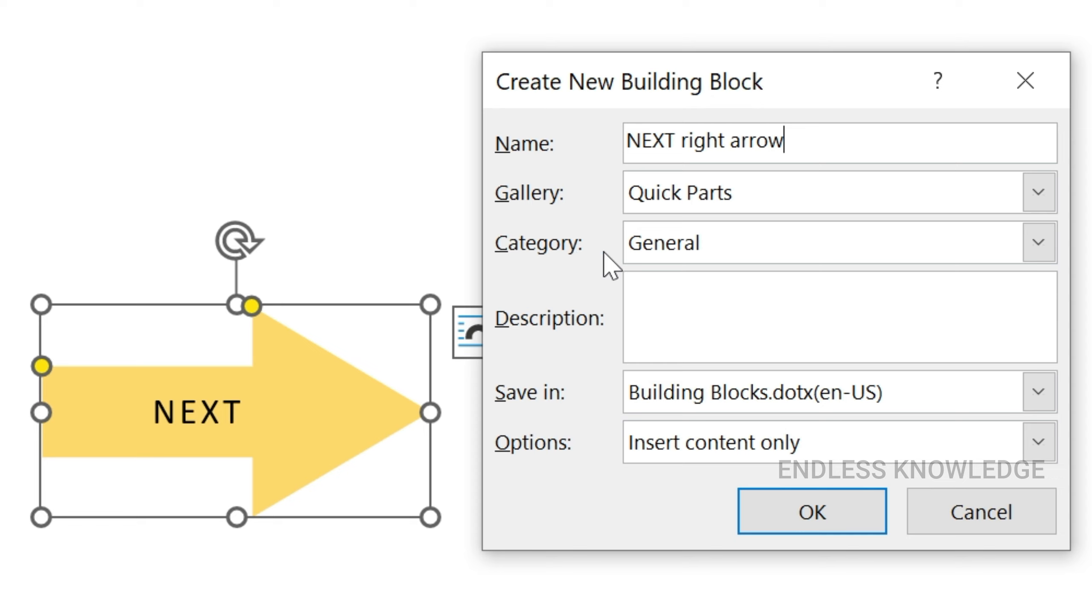
- Assign the arrow building block to a new category named "Custom Shapes"
click(1052, 240)
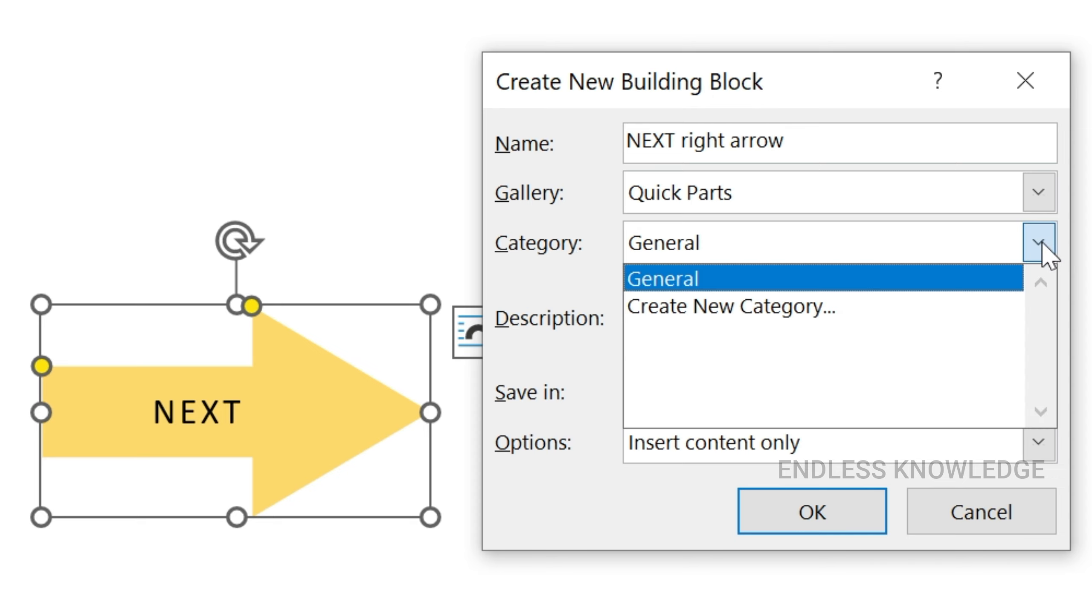
click(840, 305)
text(C)
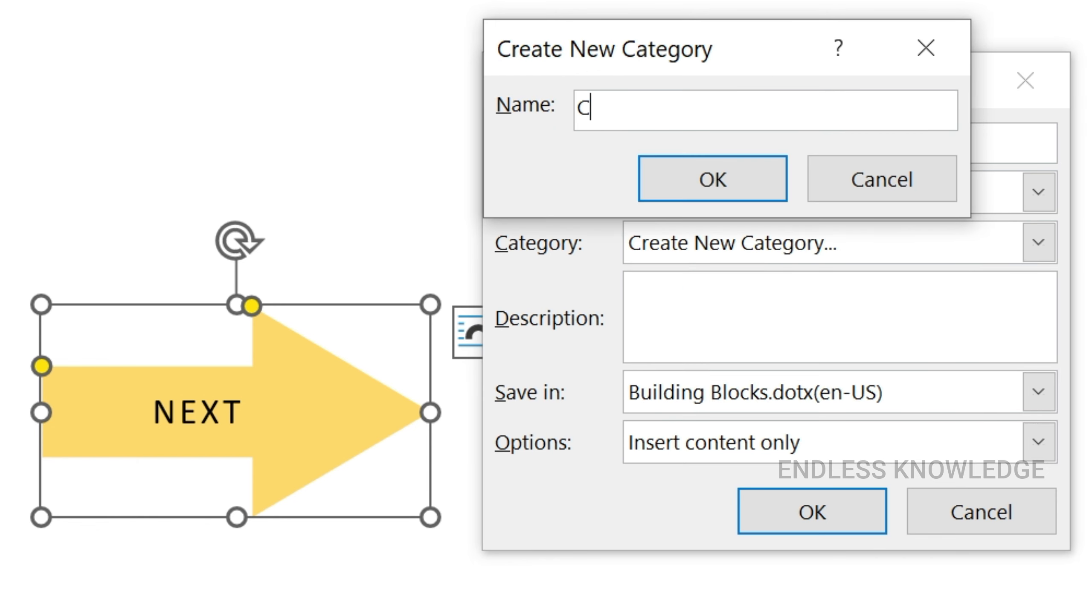
text(ustom Shapes)
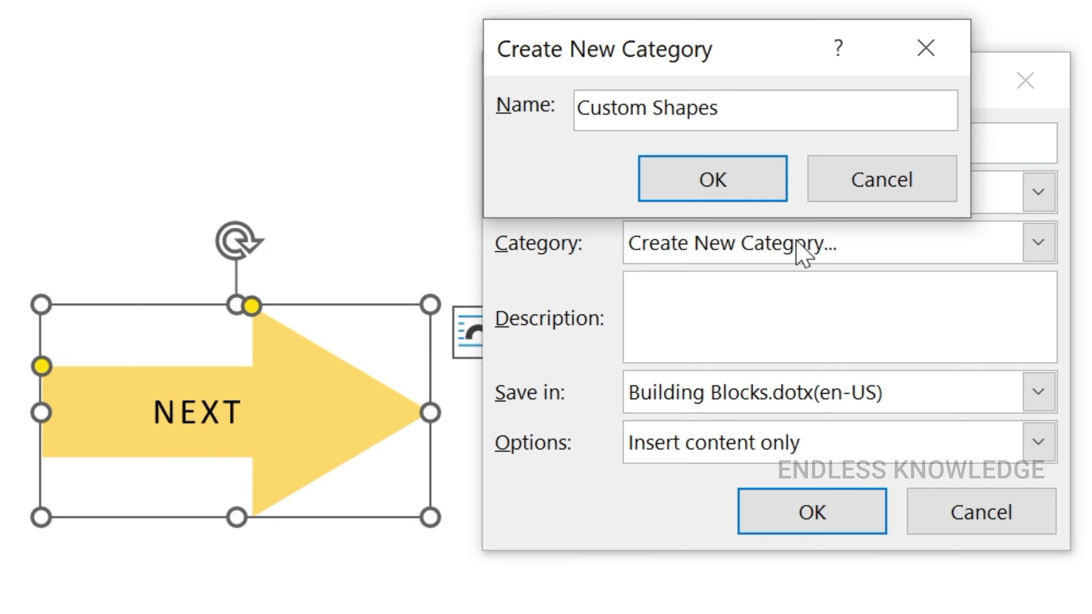
click(758, 170)
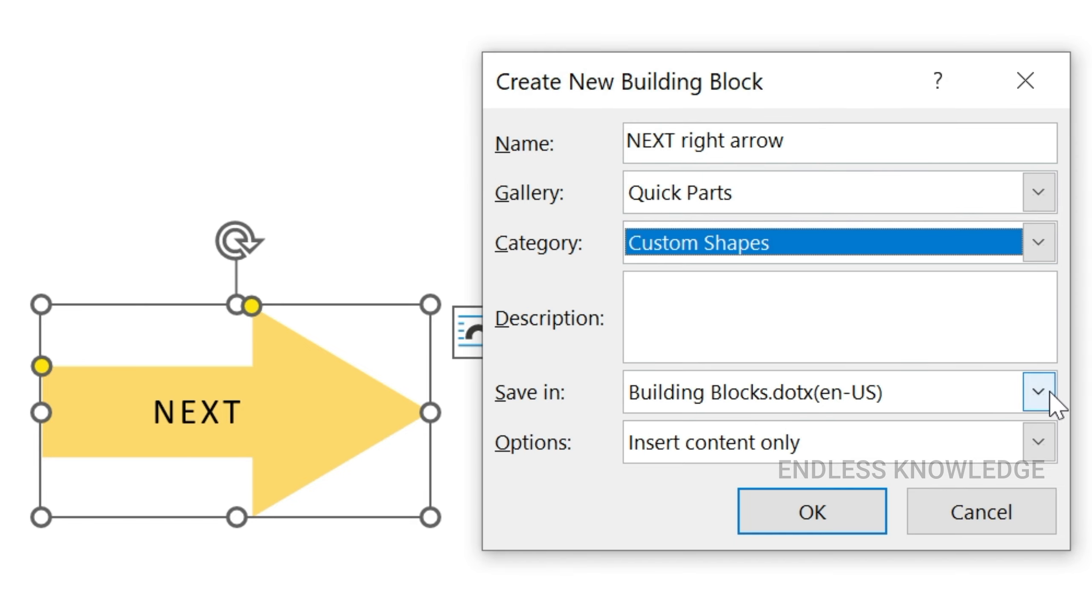
- Set the arrow block to be stored in Normal.dotm and create the building block
click(1049, 402)
click(836, 420)
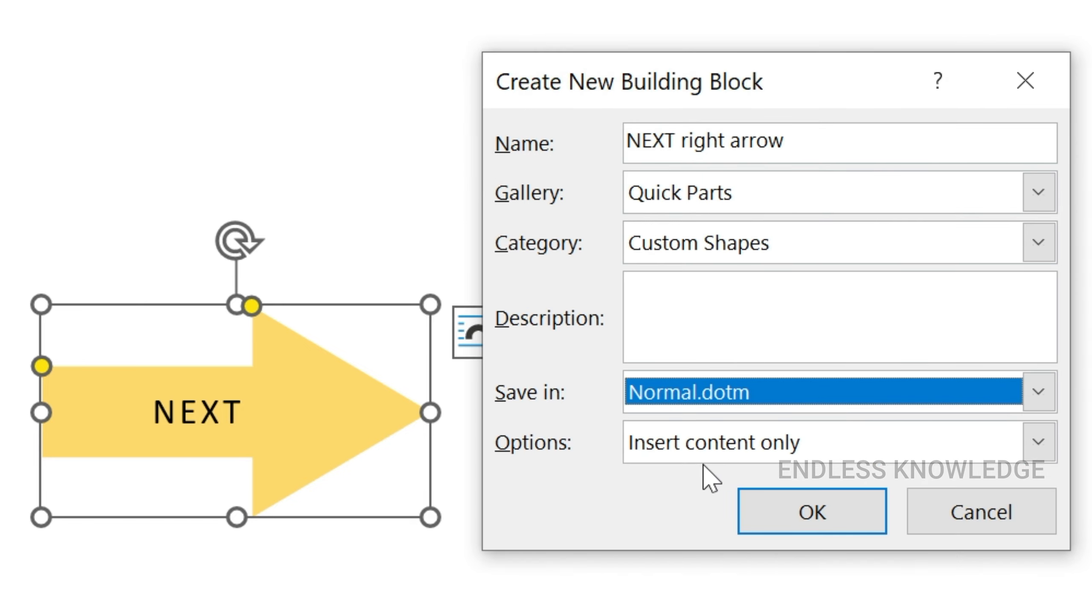
click(795, 526)
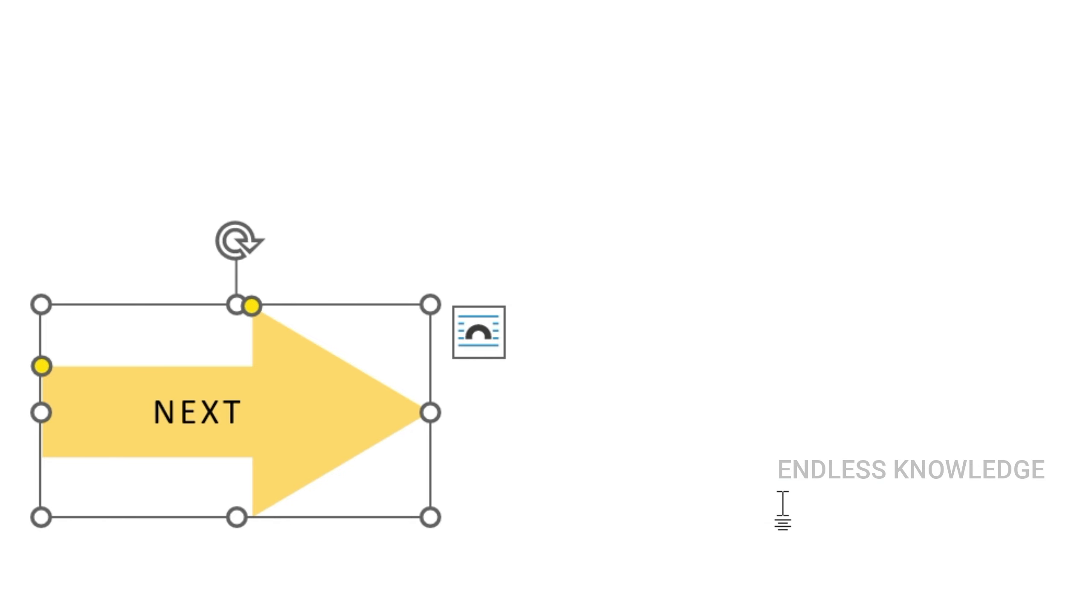
- Create another blank document and insert the NEXT right arrow block from the Custom Shapes category of Quick Parts
key(ctrl+n)
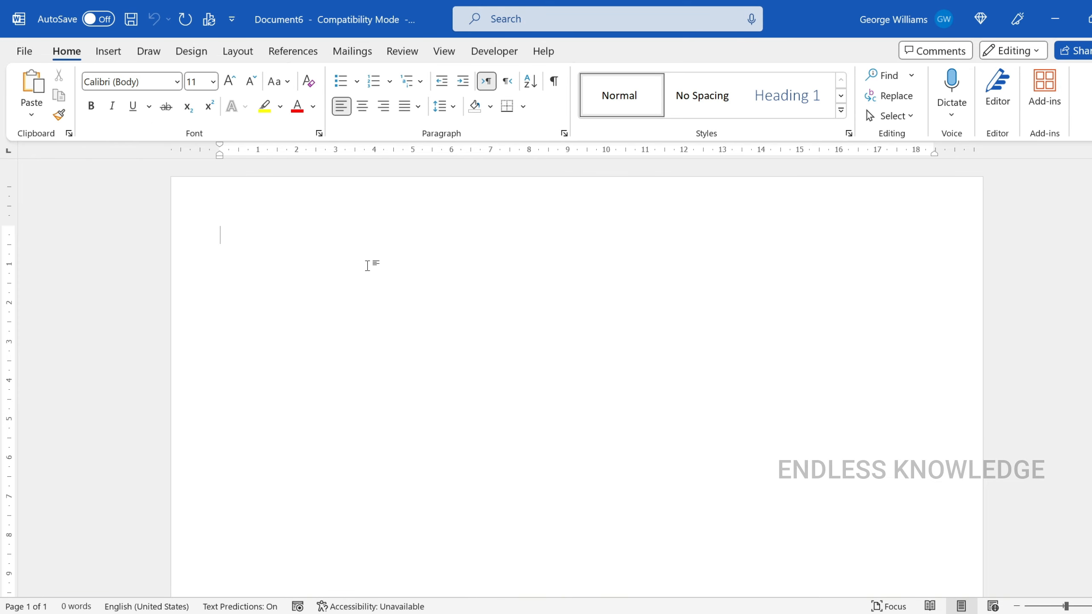
click(108, 51)
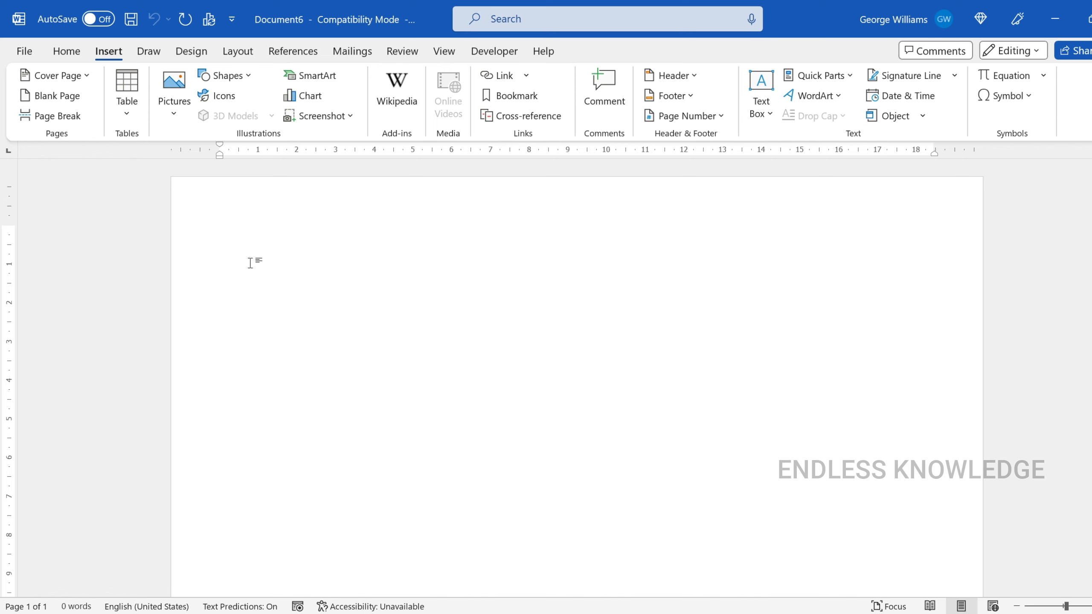
click(82, 75)
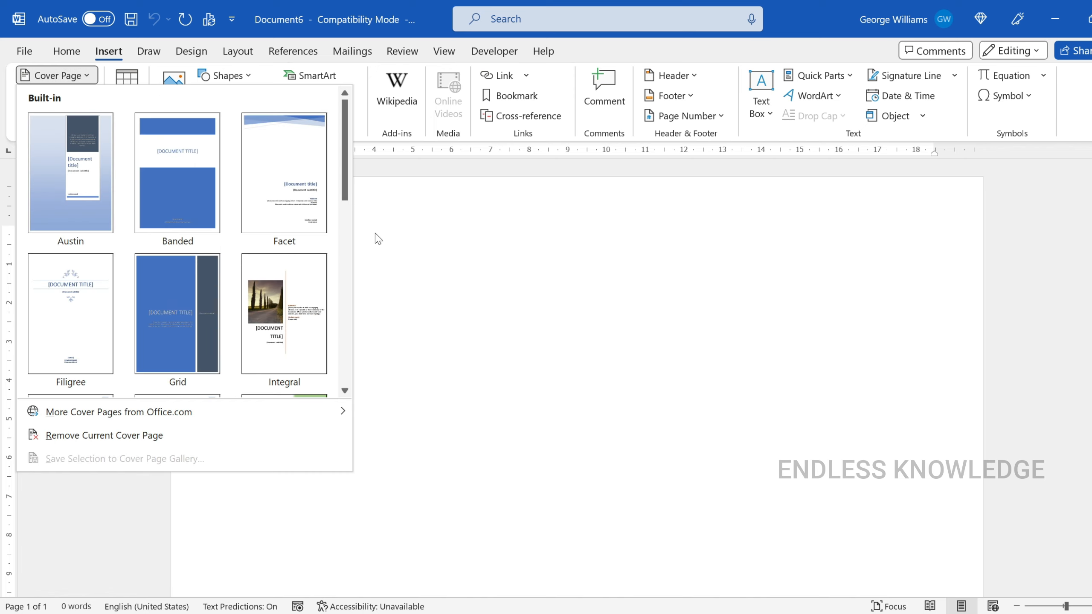
click(385, 252)
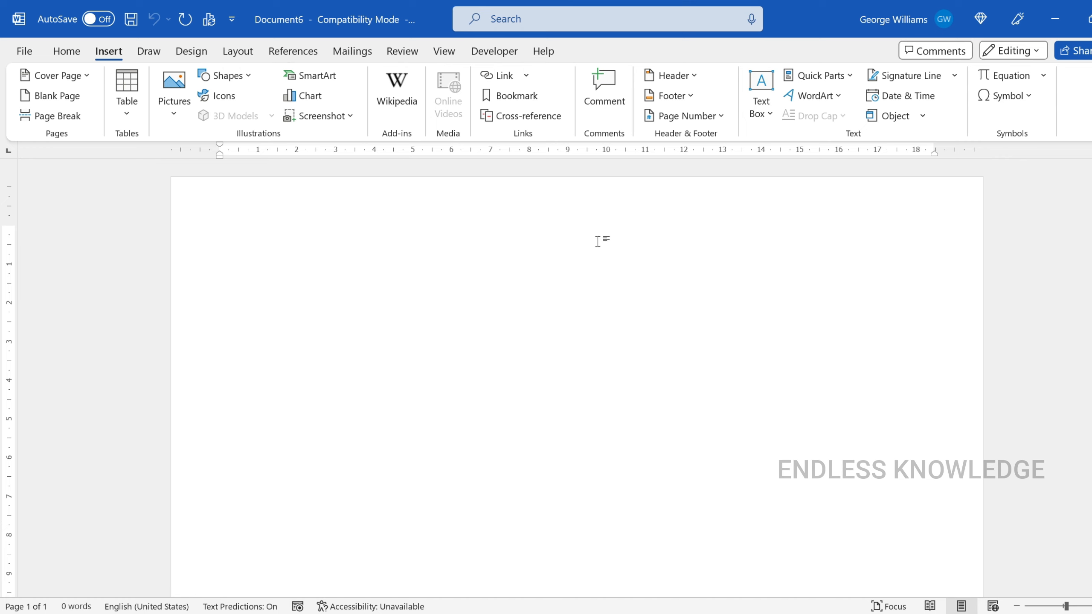
click(850, 85)
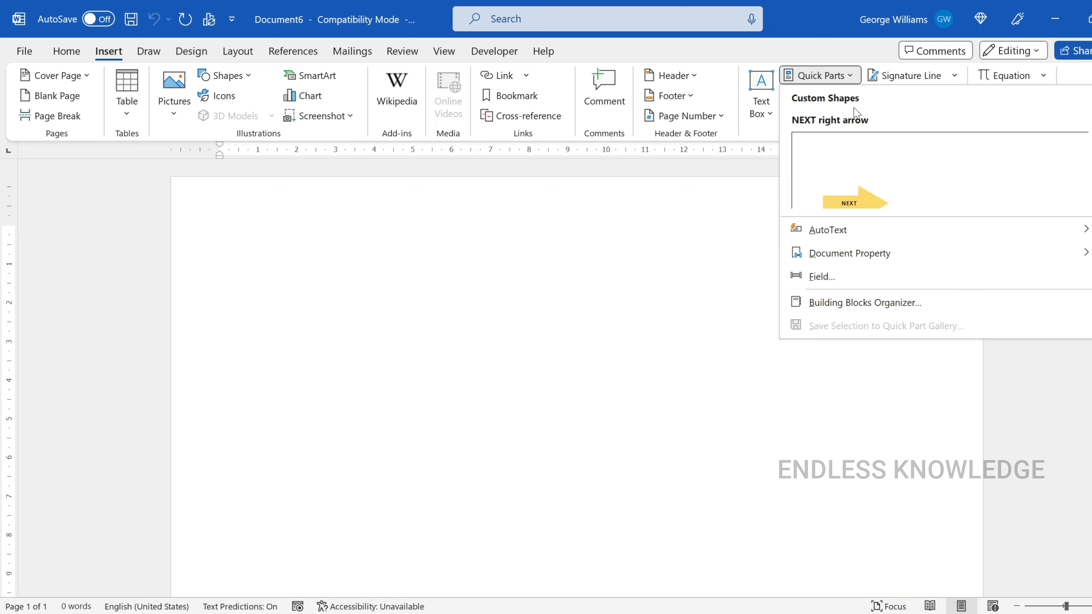
click(855, 157)
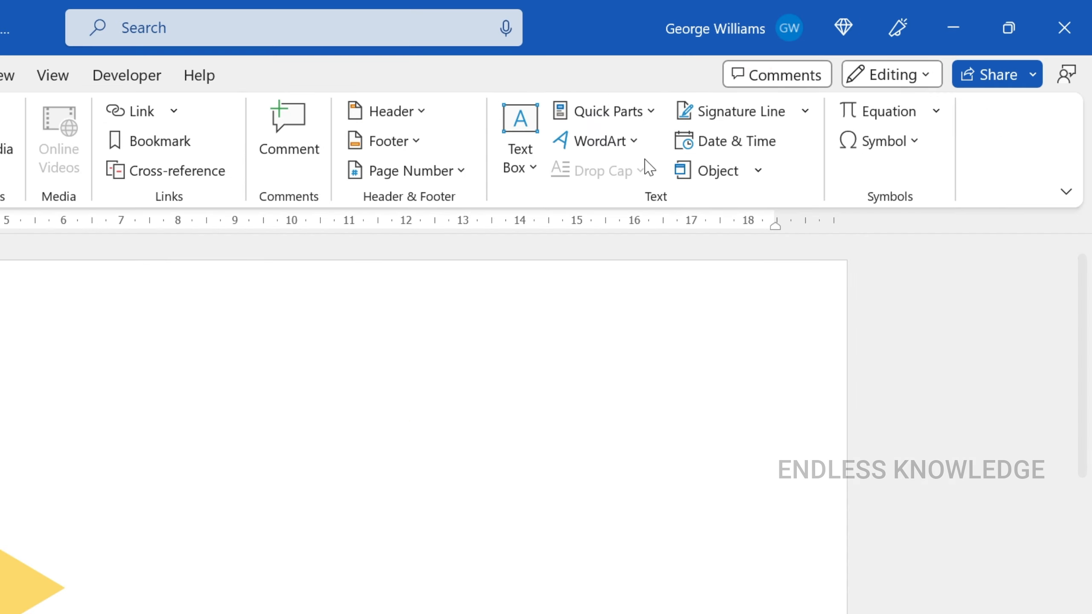
- Open the Building Blocks Organizer, order the blocks by category and preview the EK word Head block
click(851, 75)
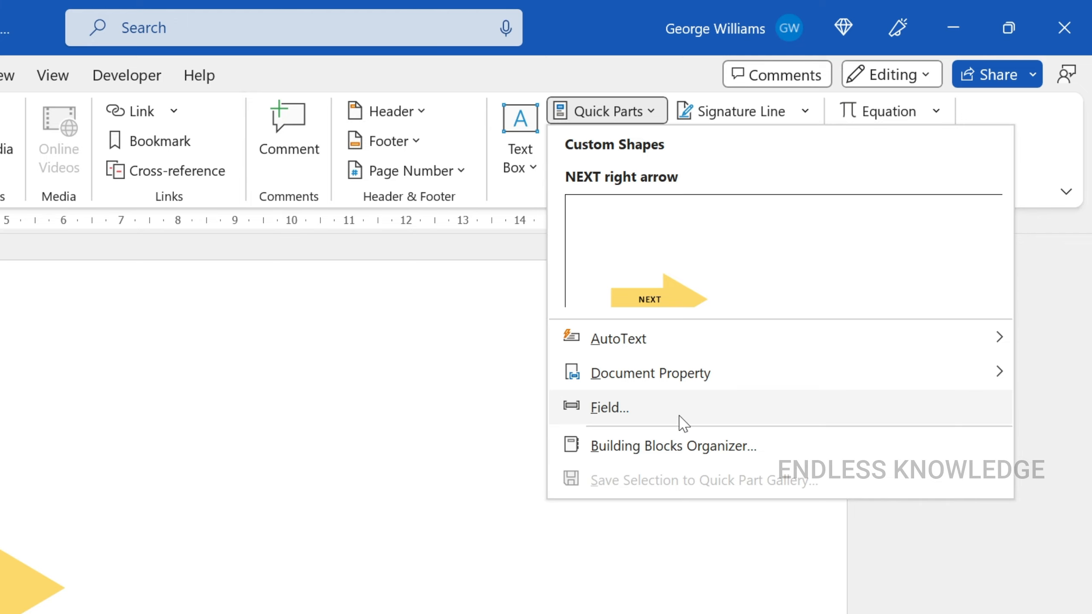
click(691, 452)
drag(578, 117, 800, 1)
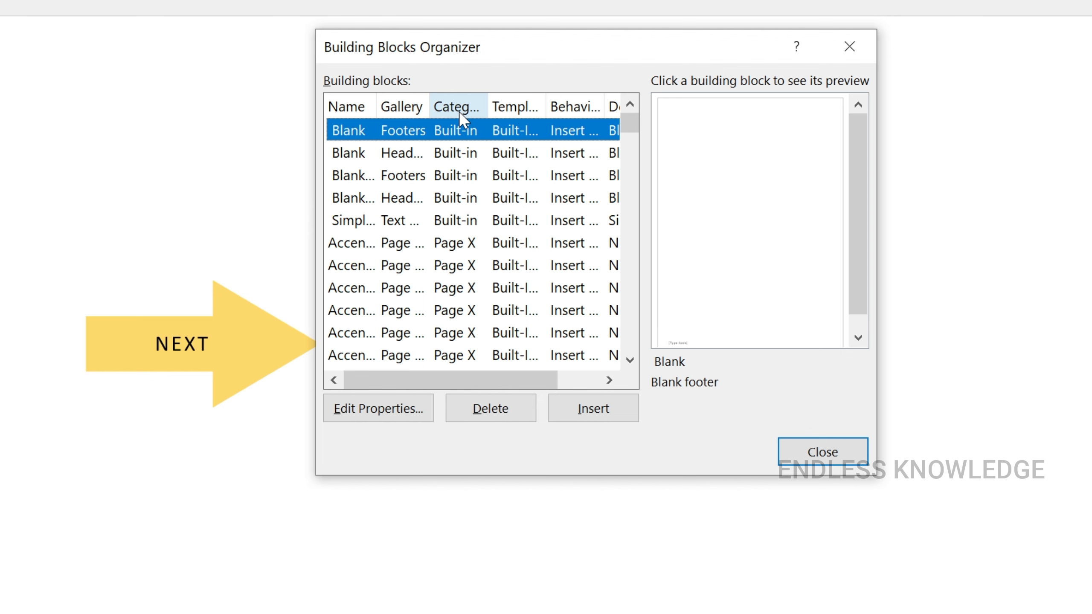
click(402, 381)
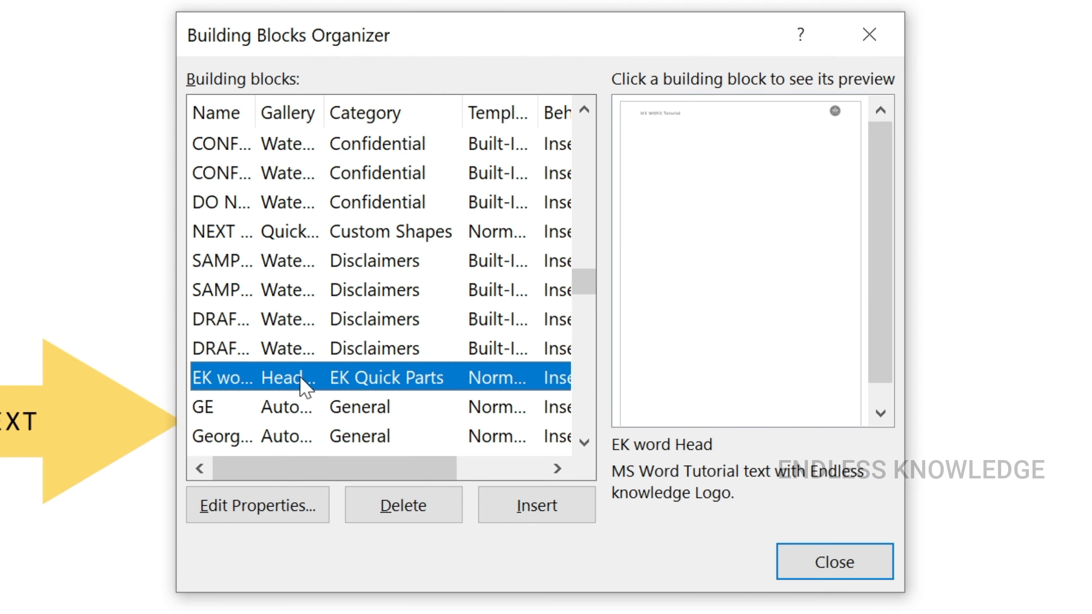
- Sort the building blocks by name and review the properties of the NEXT right arrow block without changing them
click(232, 109)
click(234, 115)
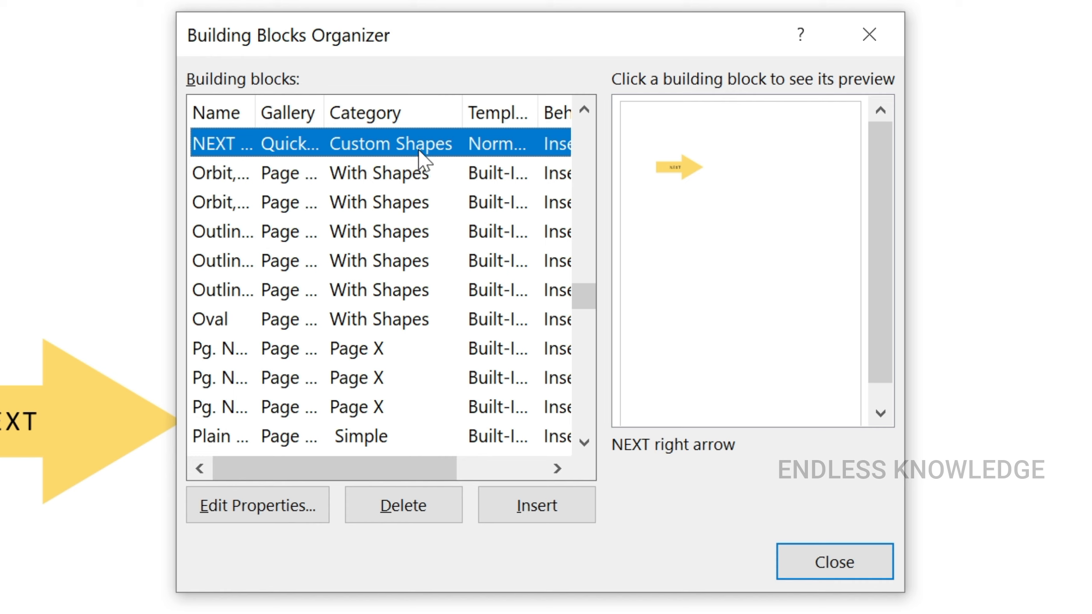
click(266, 508)
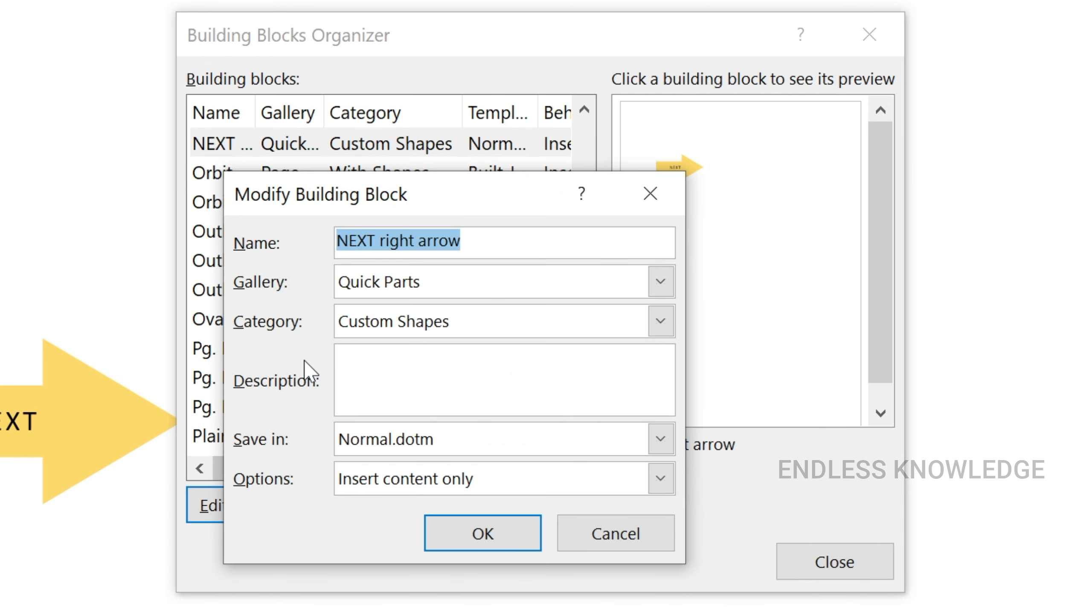
click(597, 541)
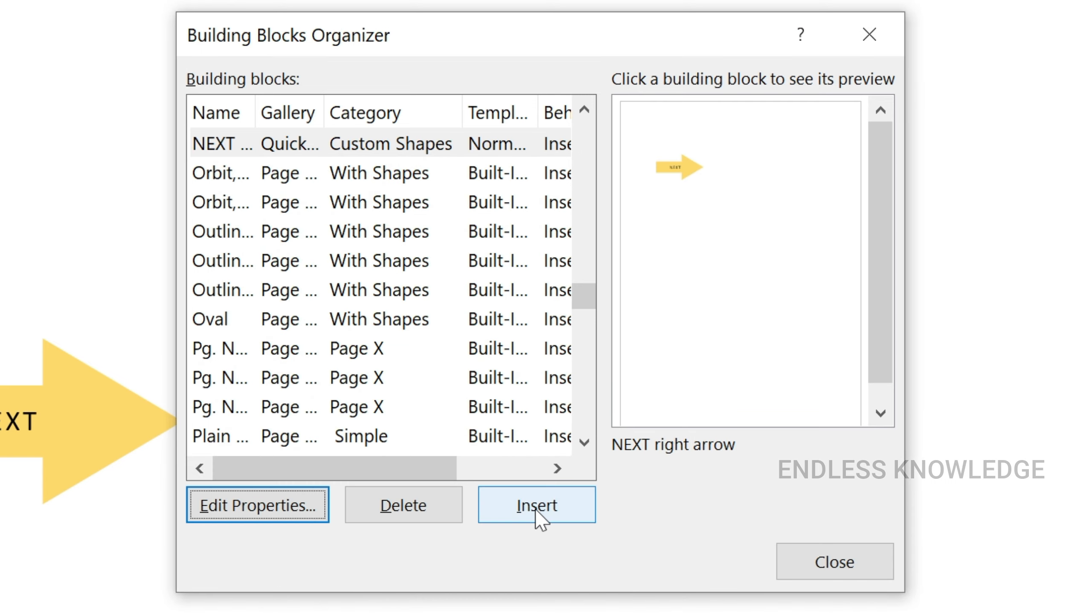
- Delete the NEXT right arrow building block and close the Building Blocks Organizer
click(410, 510)
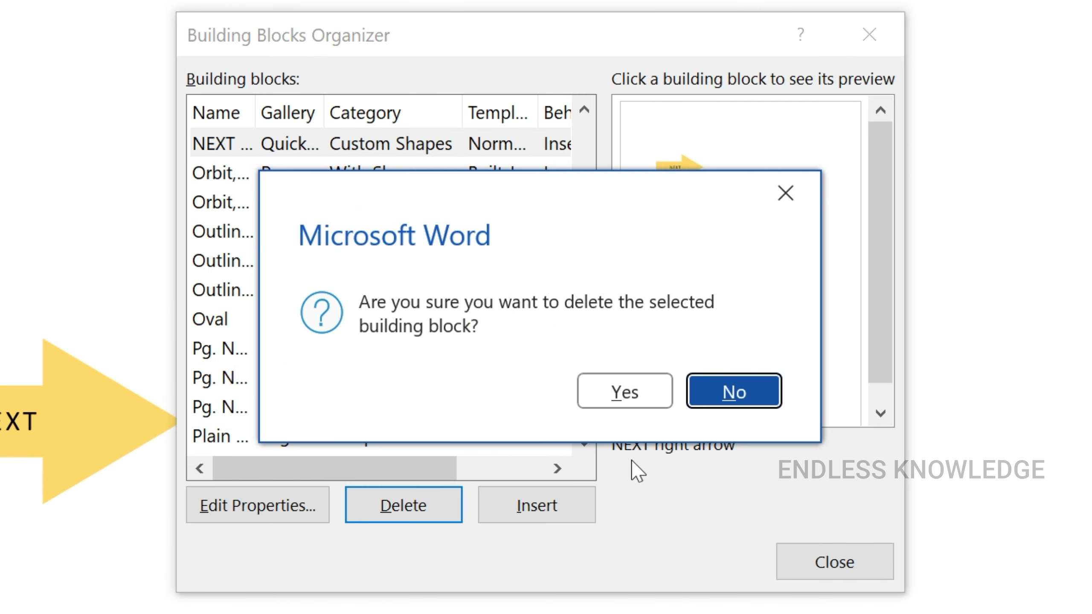
click(632, 398)
click(862, 570)
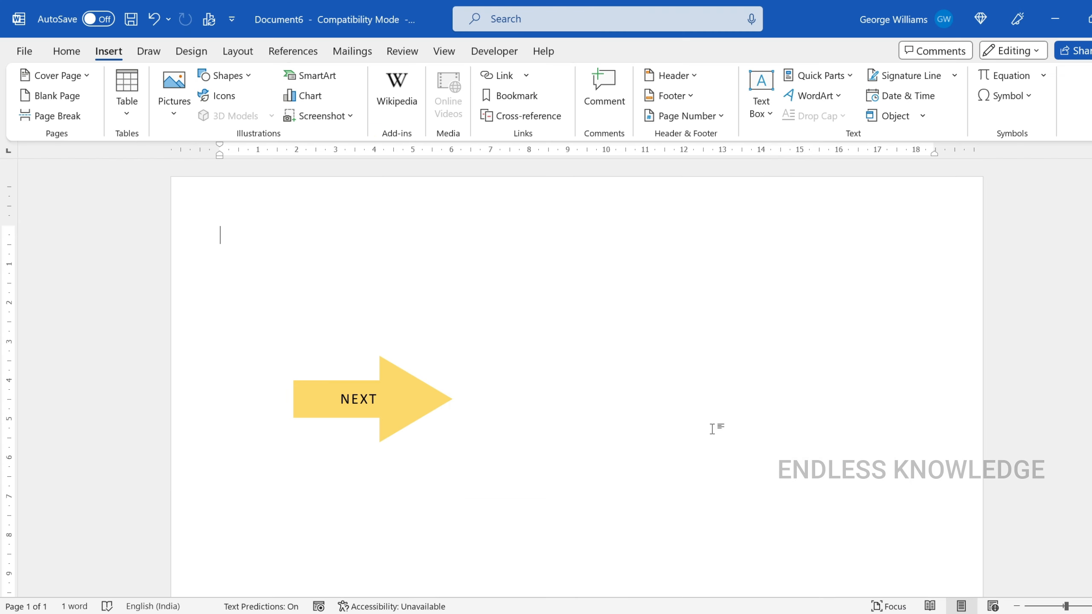
- Create a new blank document and check in its Quick Parts list whether the NEXT right arrow block is still offered
key(ctrl+n)
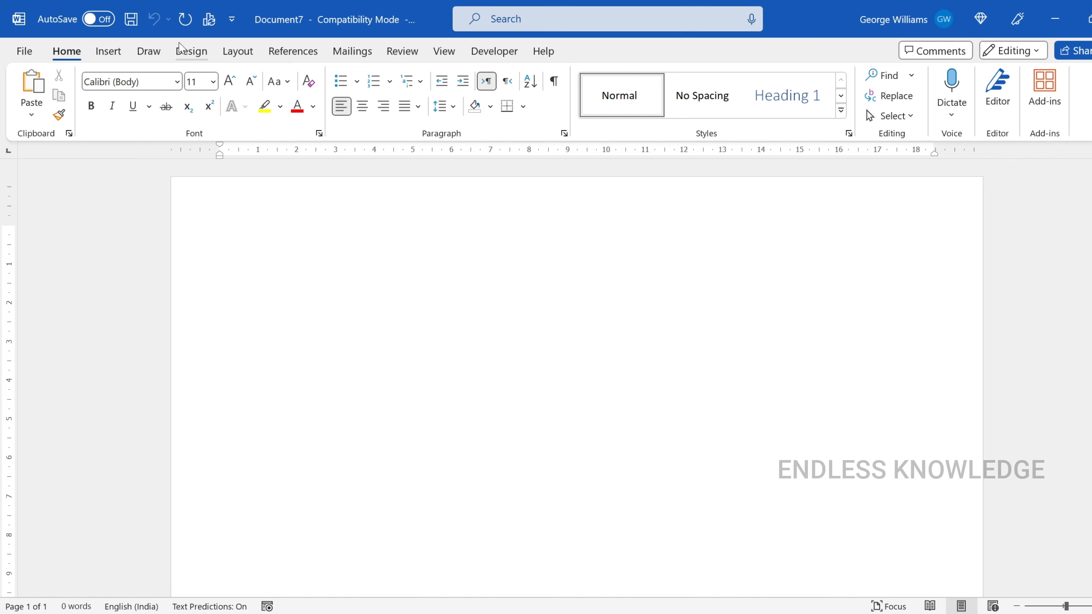
click(108, 50)
click(854, 79)
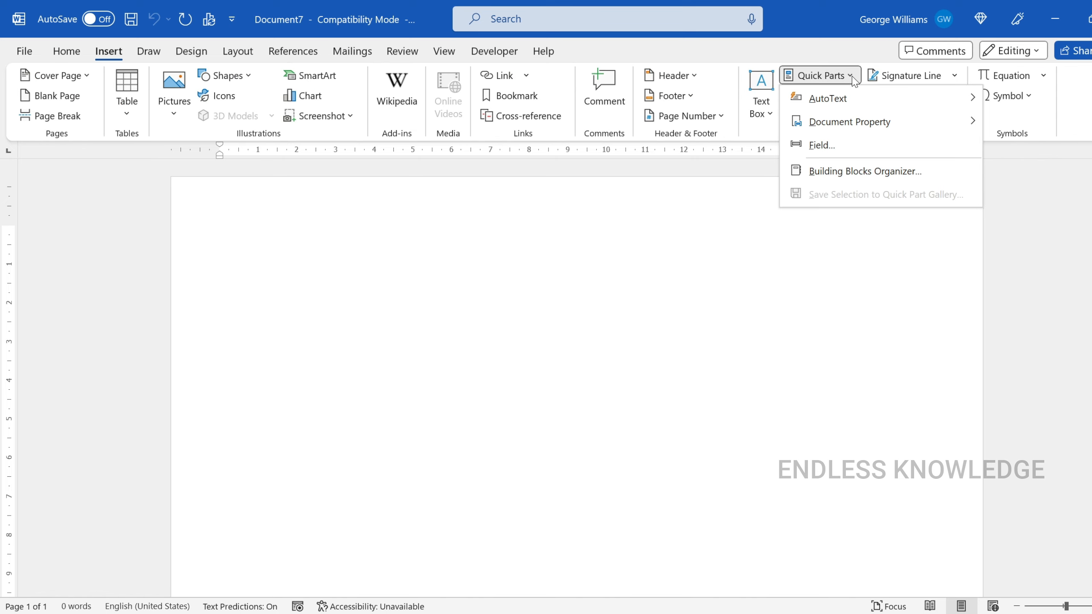
click(385, 302)
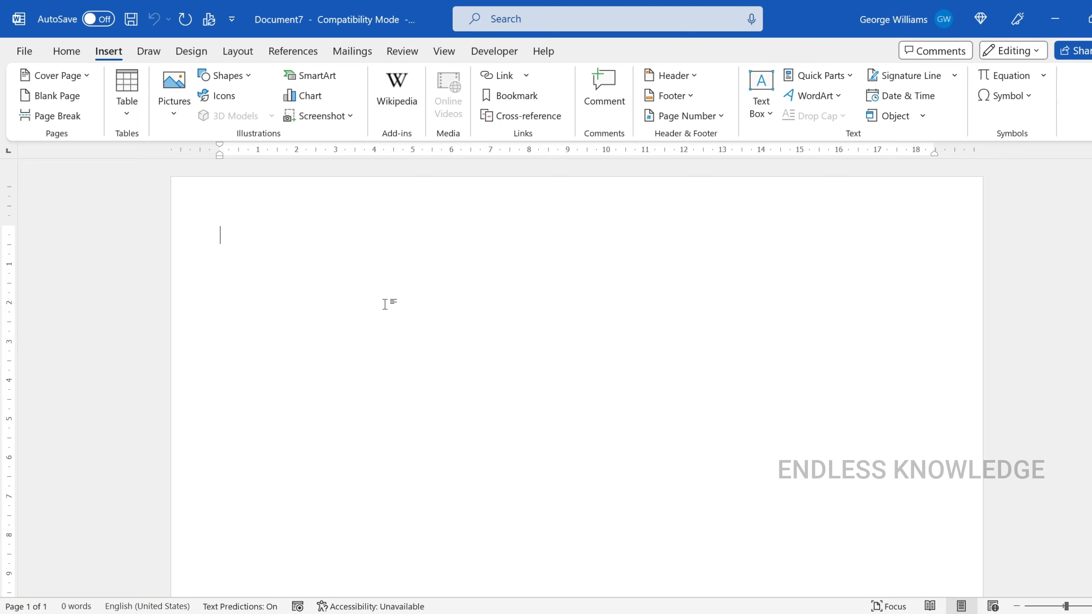